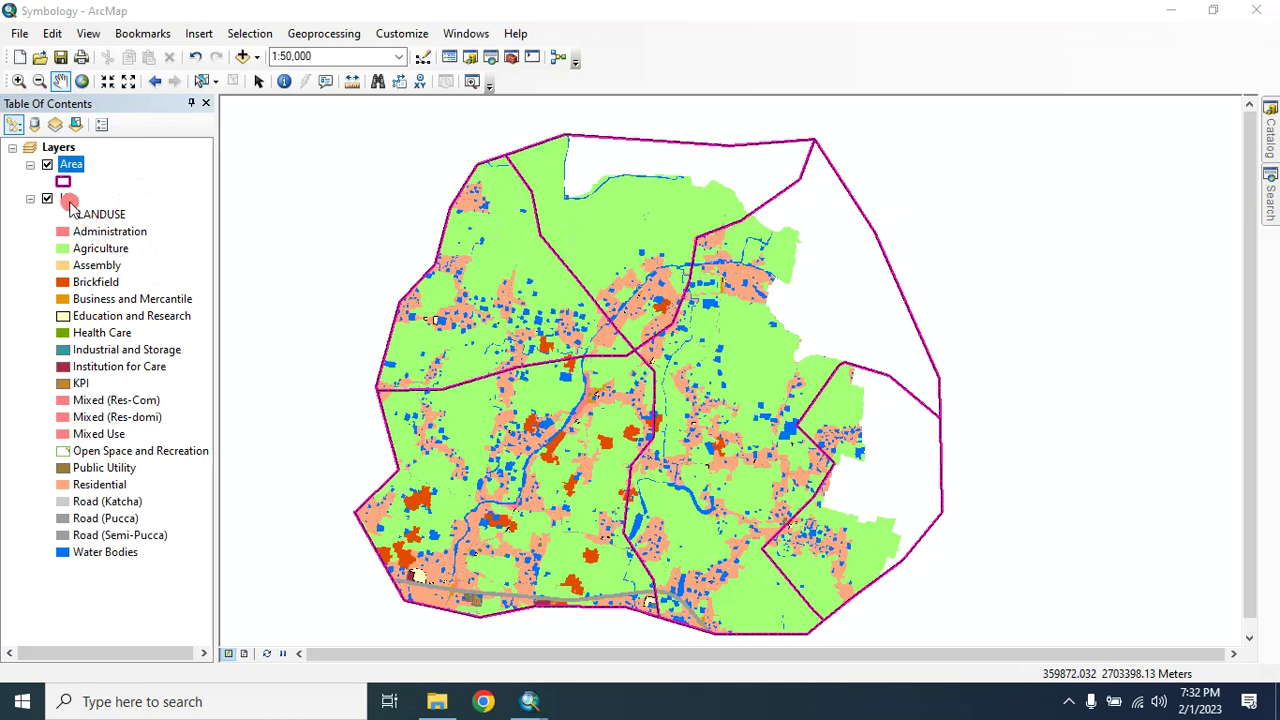
- Save the Use layer's symbology as the layer file Use.lyr
{"action": "right_click", "coordinate": [66, 197]}
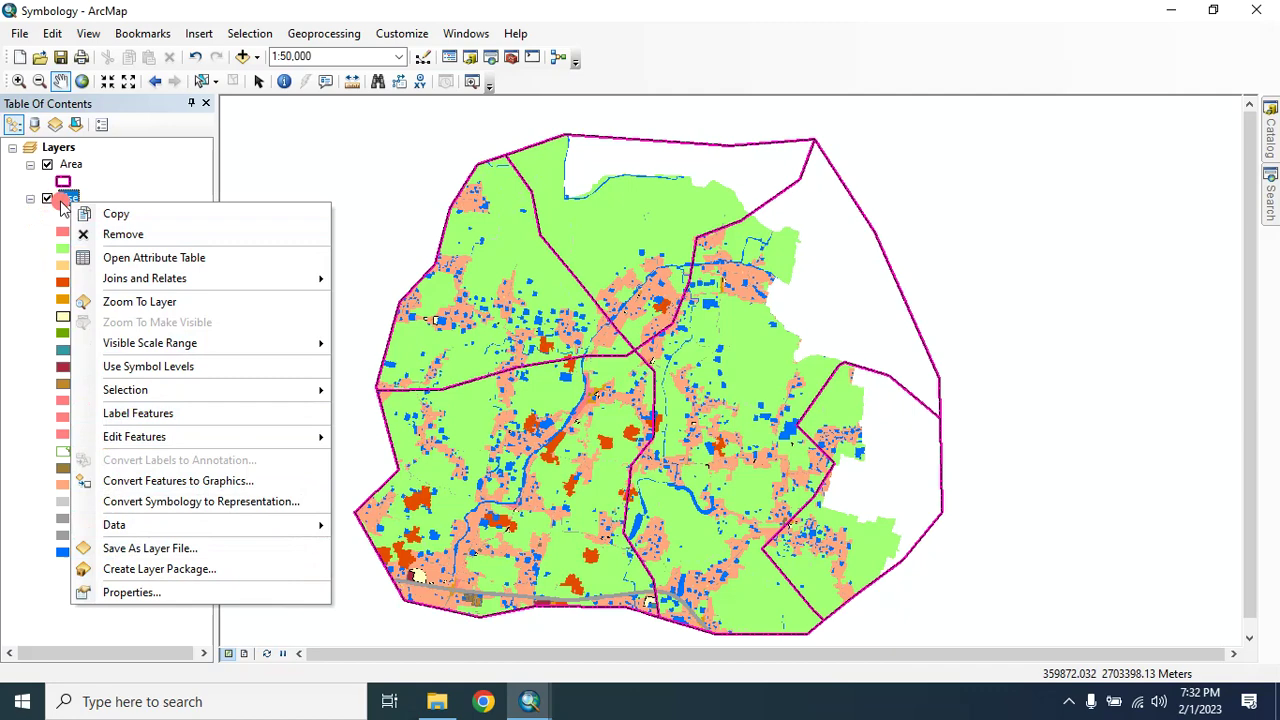
{"action": "left_click", "coordinate": [160, 556]}
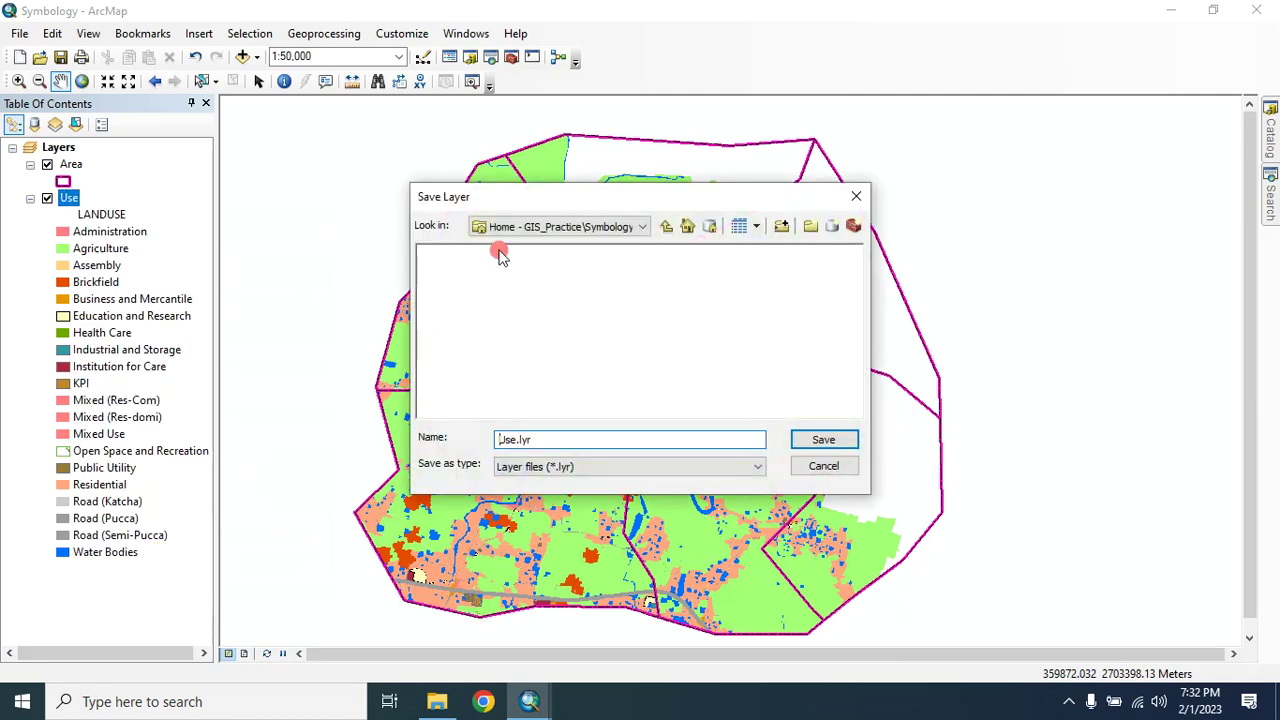
{"action": "left_click_drag", "start_coordinate": [530, 208], "coordinate": [477, 191]}
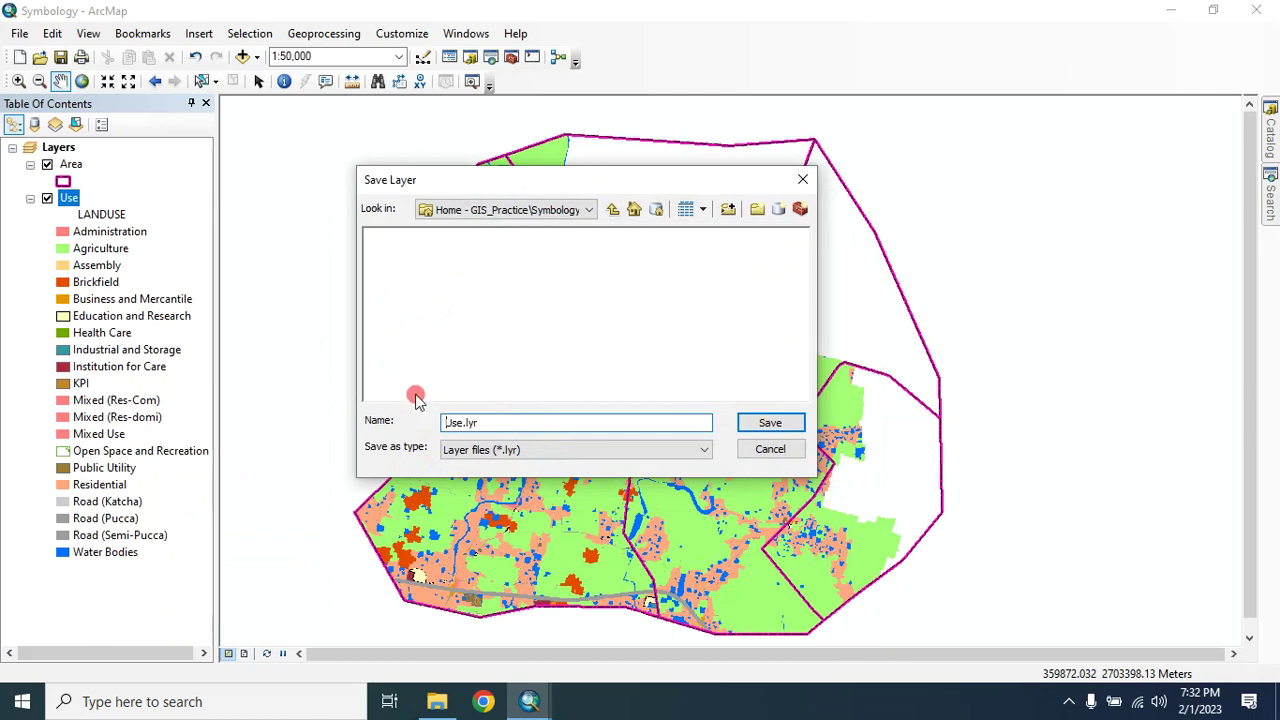
{"action": "left_click_drag", "start_coordinate": [492, 424], "coordinate": [440, 351]}
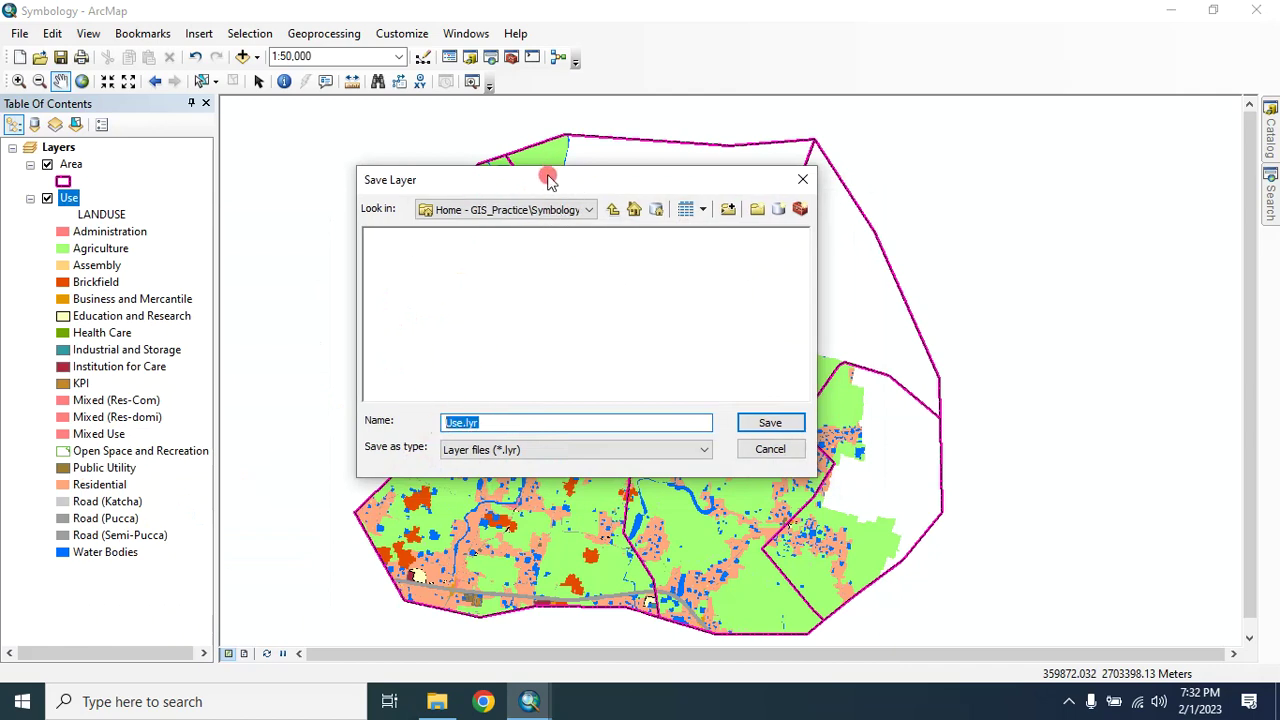
{"action": "mouse_move", "coordinate": [549, 180]}
{"action": "left_mouse_down"}
{"action": "mouse_move", "coordinate": [506, 177]}
{"action": "mouse_move", "coordinate": [558, 187]}
{"action": "left_mouse_up"}
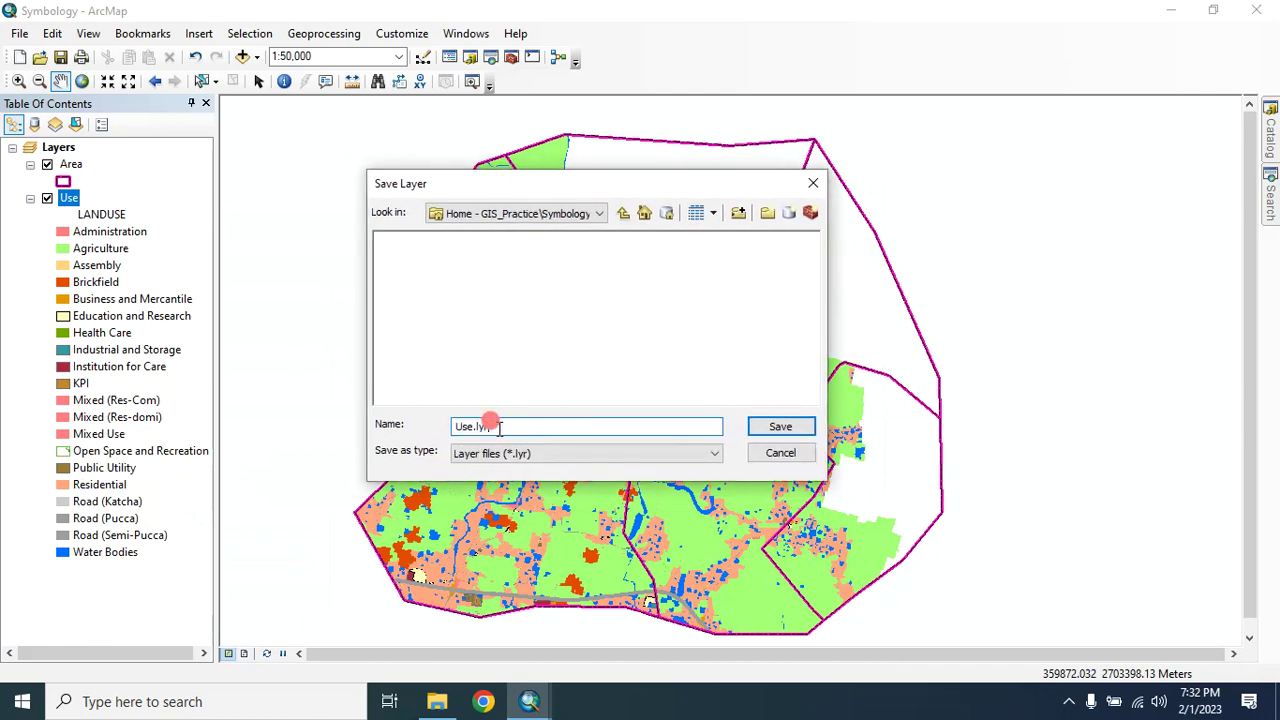
{"action": "left_click_drag", "start_coordinate": [499, 427], "coordinate": [418, 427]}
{"action": "left_click_drag", "start_coordinate": [499, 427], "coordinate": [428, 427]}
{"action": "left_click_drag", "start_coordinate": [510, 427], "coordinate": [413, 428]}
{"action": "left_click_drag", "start_coordinate": [510, 427], "coordinate": [432, 428]}
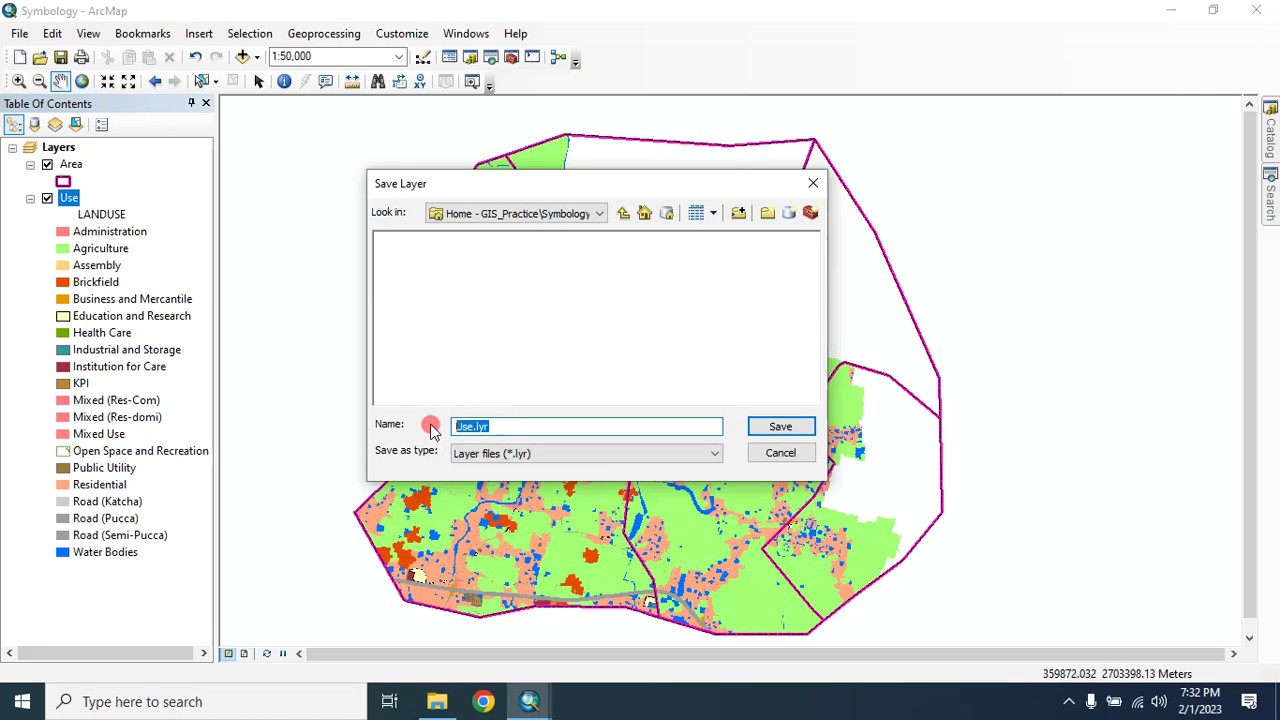
{"action": "left_click", "coordinate": [787, 428]}
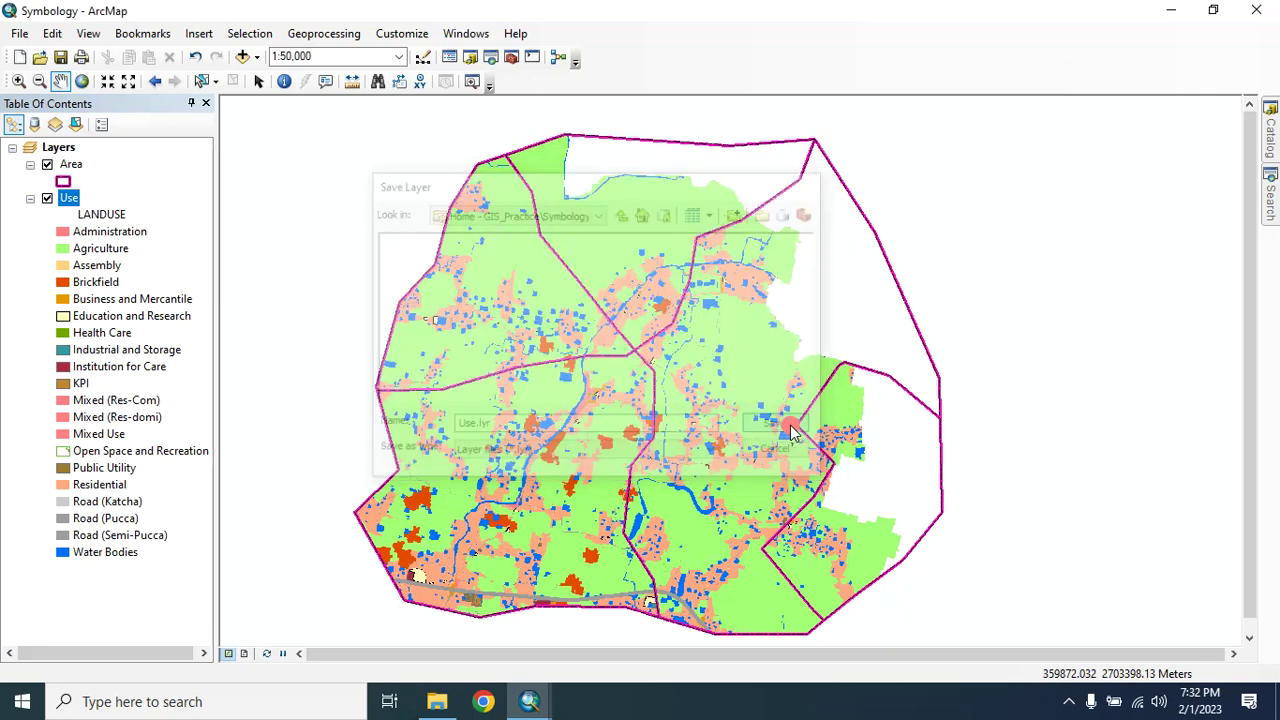
- Save the Area layer's symbology as the layer file Area.lyr
{"action": "right_click", "coordinate": [78, 172]}
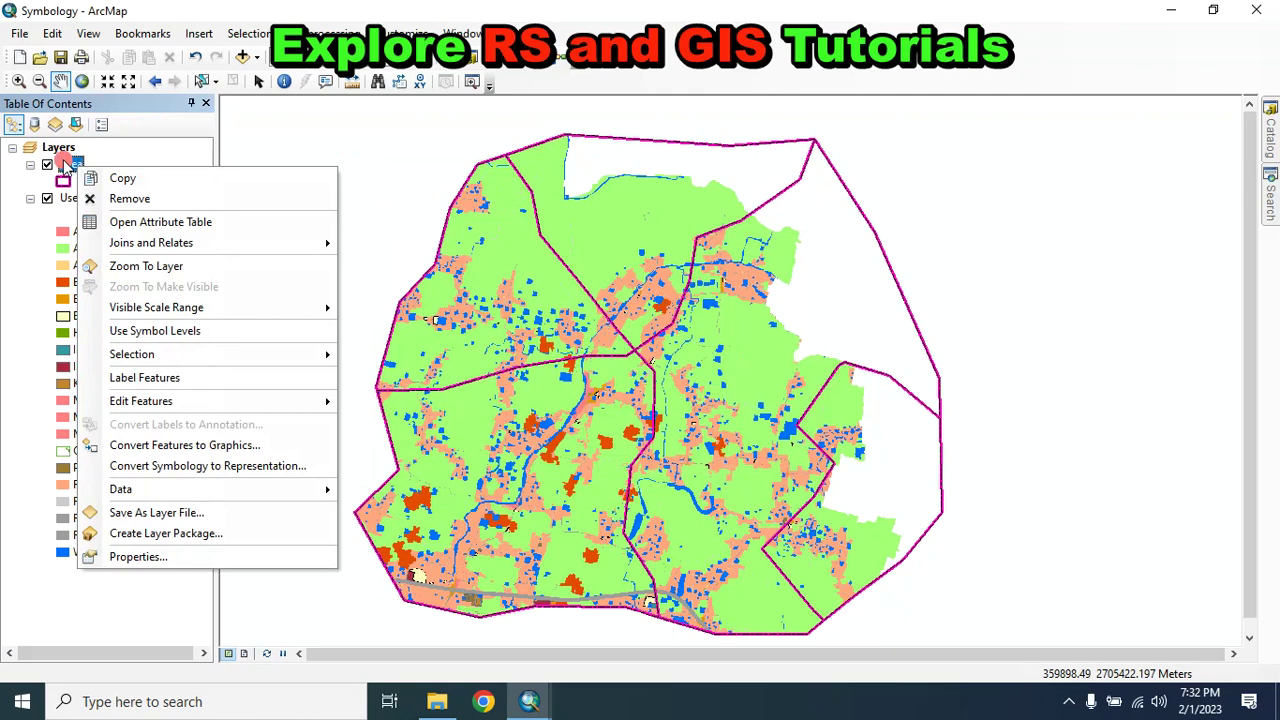
{"action": "left_click", "coordinate": [48, 165]}
{"action": "left_click", "coordinate": [48, 165]}
{"action": "right_click", "coordinate": [64, 170]}
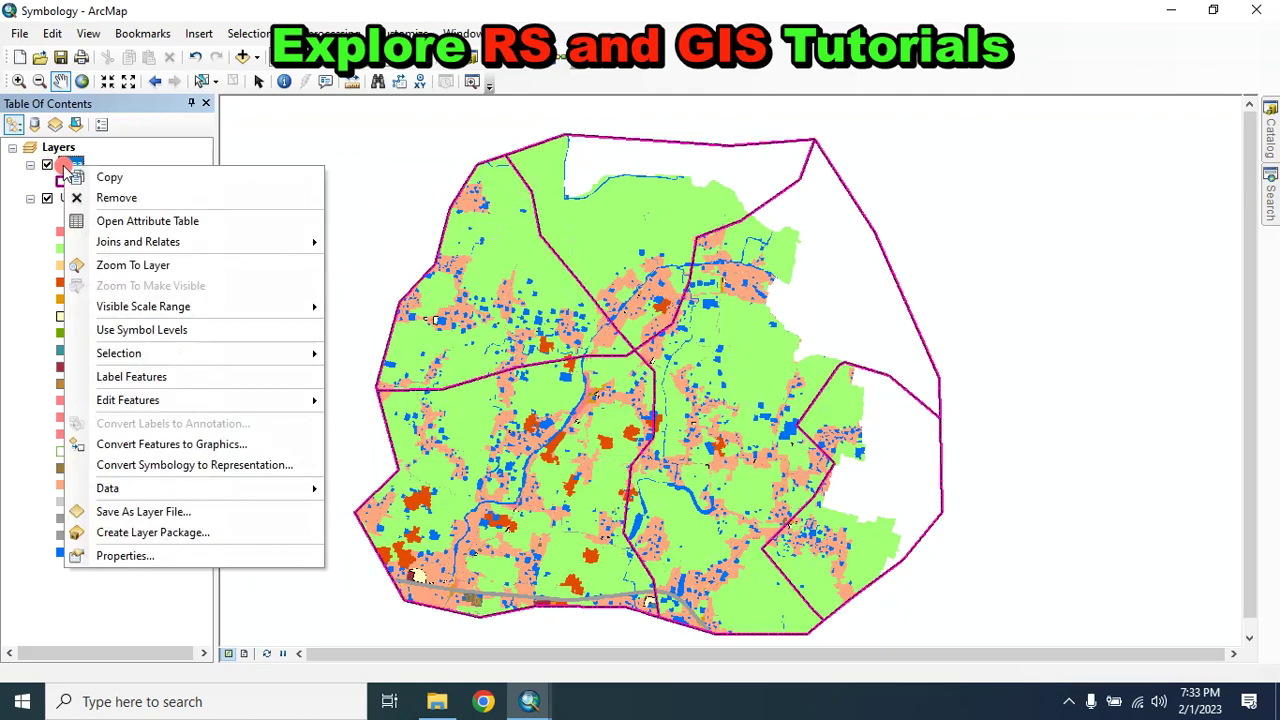
{"action": "left_click", "coordinate": [75, 507]}
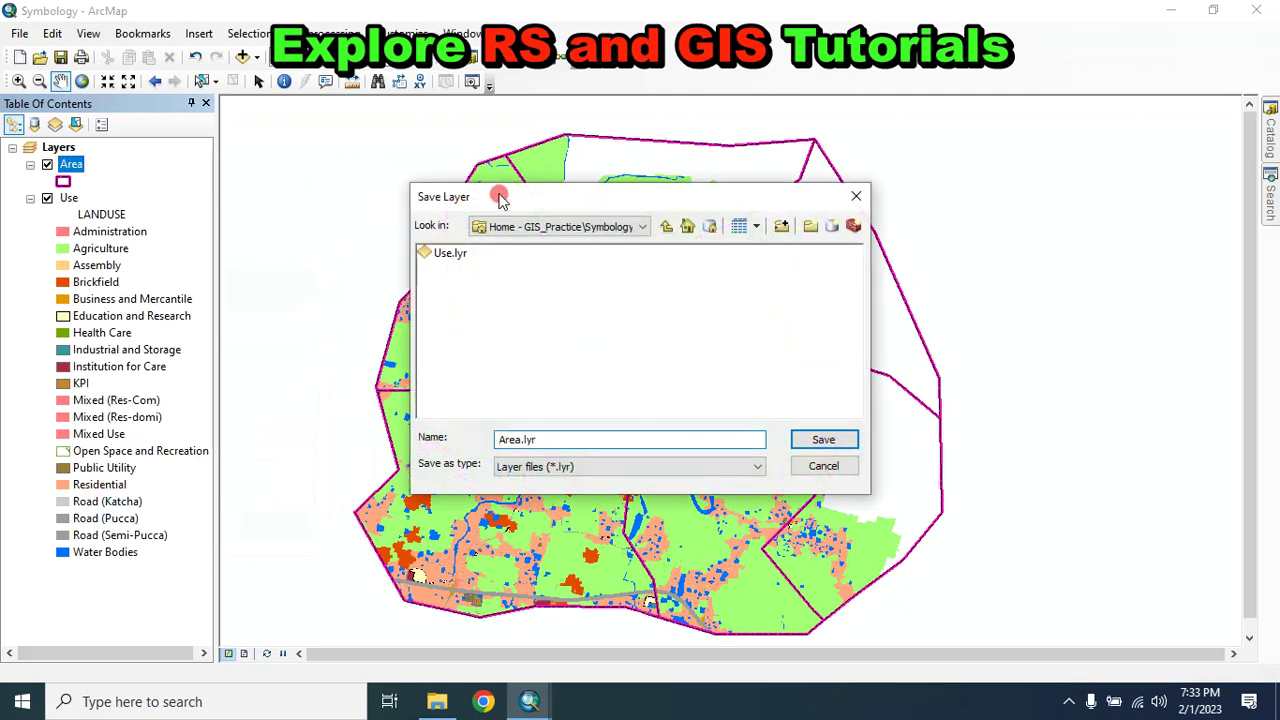
{"action": "left_click_drag", "start_coordinate": [497, 197], "coordinate": [416, 178]}
{"action": "left_click", "coordinate": [741, 421]}
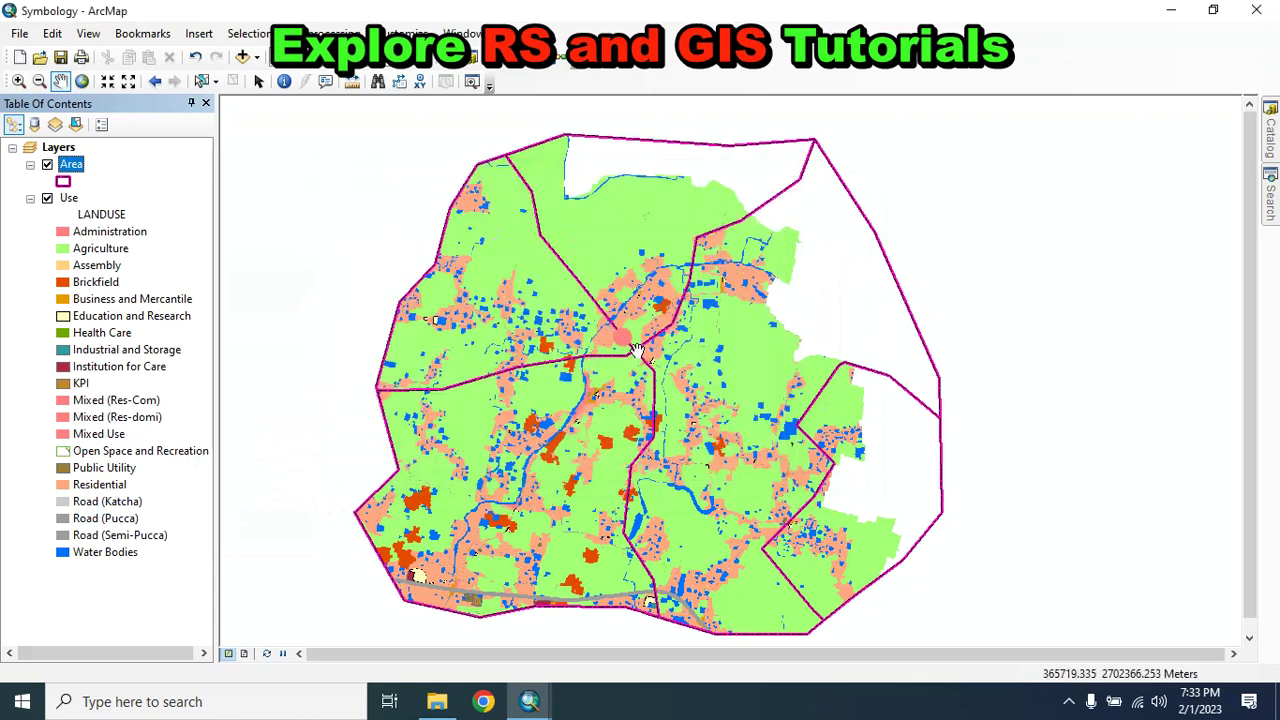
- In the untitled map, add Area.shp and Use.shp, then switch the Area layer off
{"action": "mouse_move", "coordinate": [529, 697]}
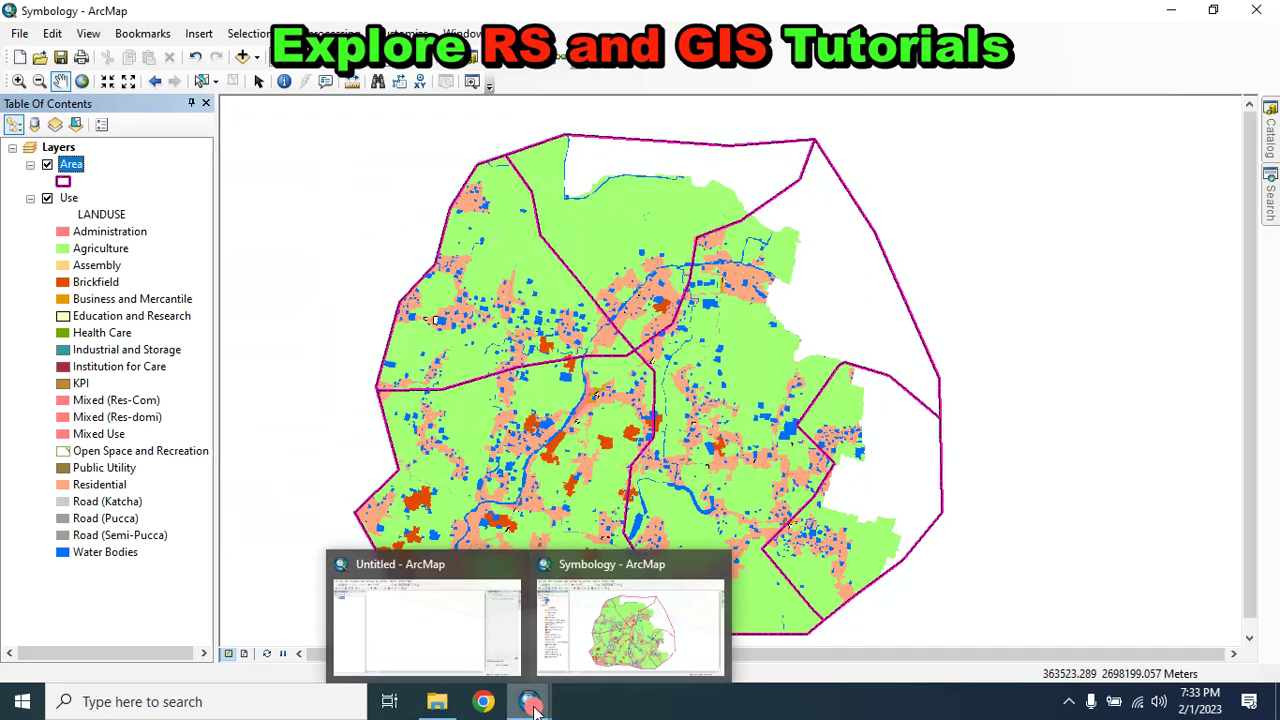
{"action": "left_click", "coordinate": [400, 610]}
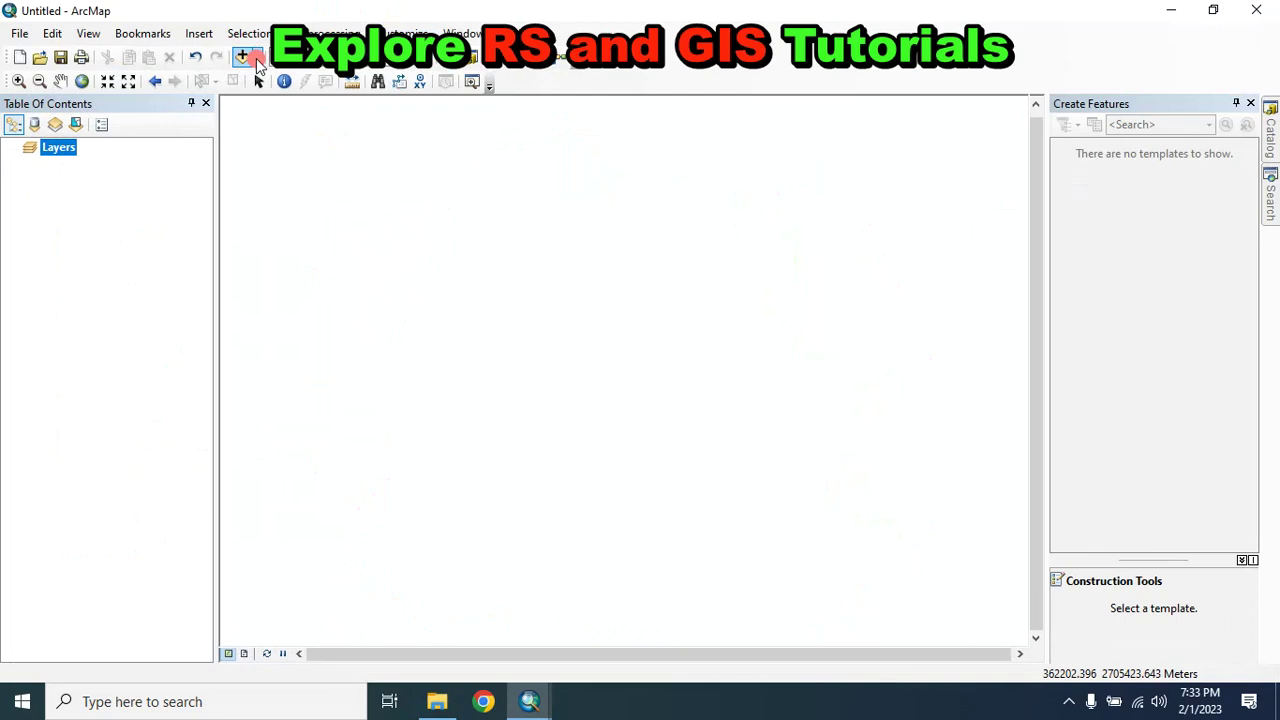
{"action": "left_click", "coordinate": [248, 56]}
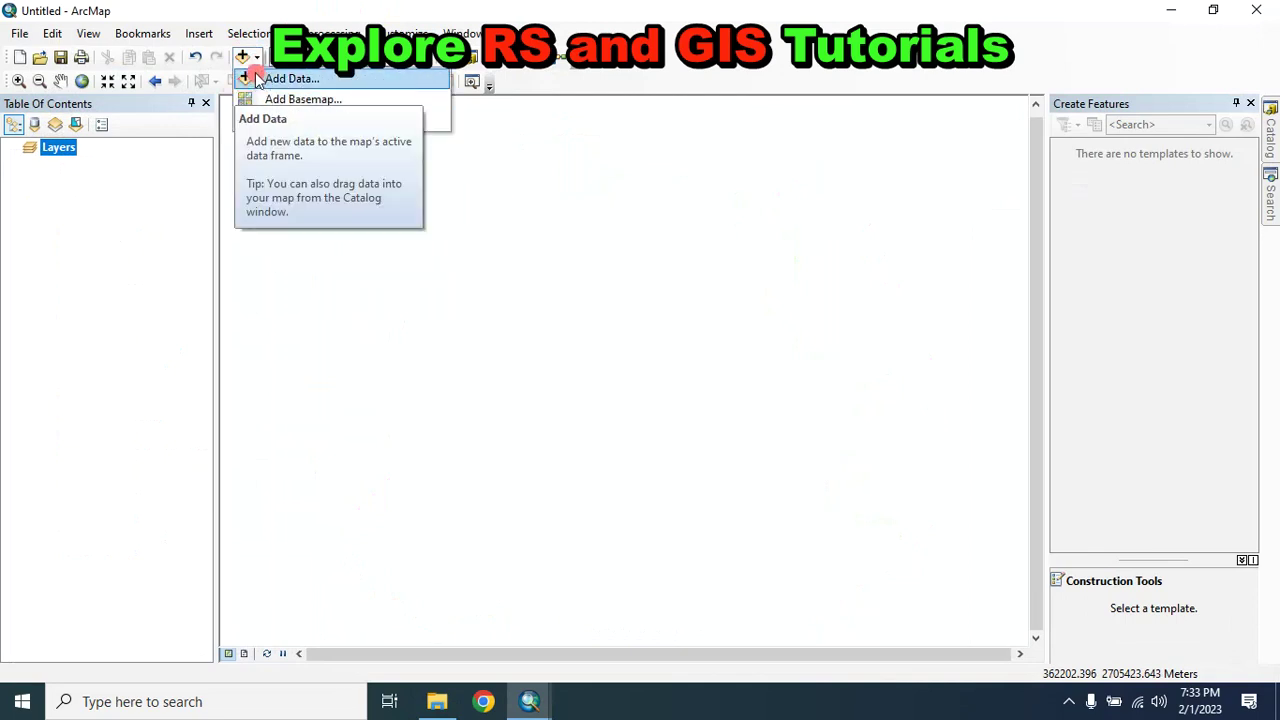
{"action": "left_click", "coordinate": [258, 79]}
{"action": "left_click_drag", "start_coordinate": [523, 194], "coordinate": [451, 119]}
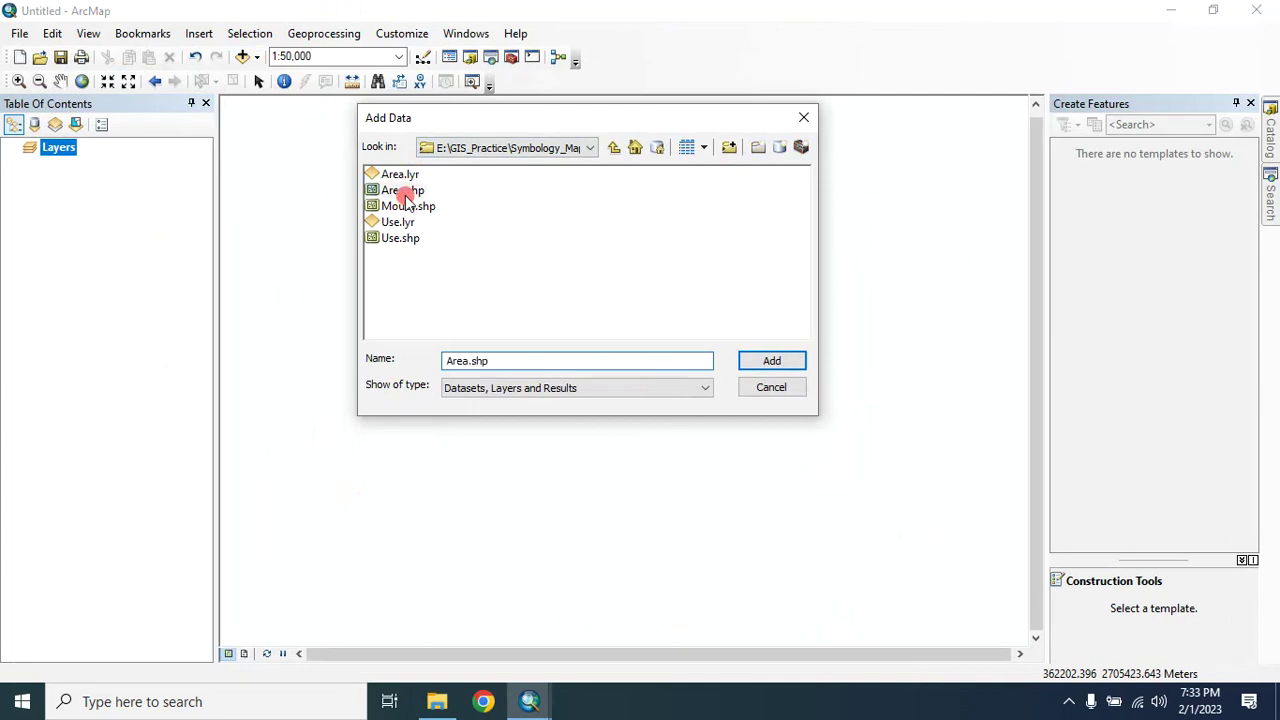
{"action": "left_click", "coordinate": [405, 195]}
{"action": "left_click", "coordinate": [395, 240], "text": "ctrl"}
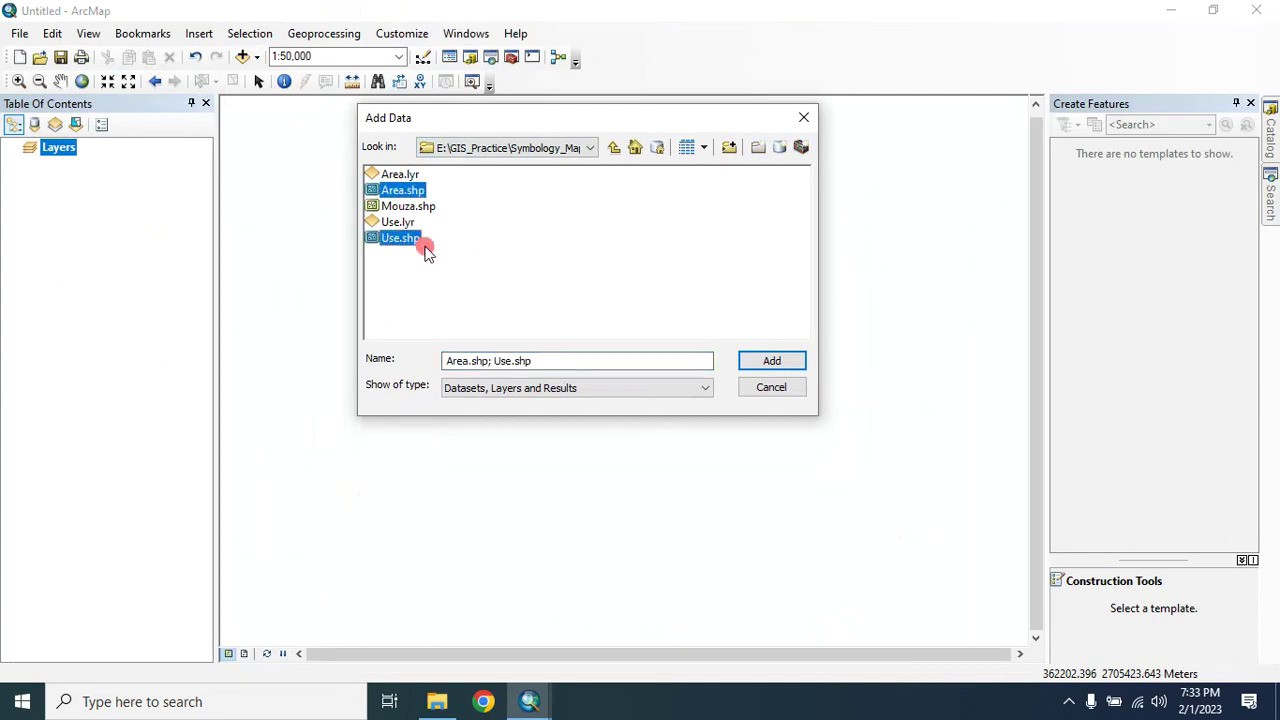
{"action": "left_click", "coordinate": [773, 364]}
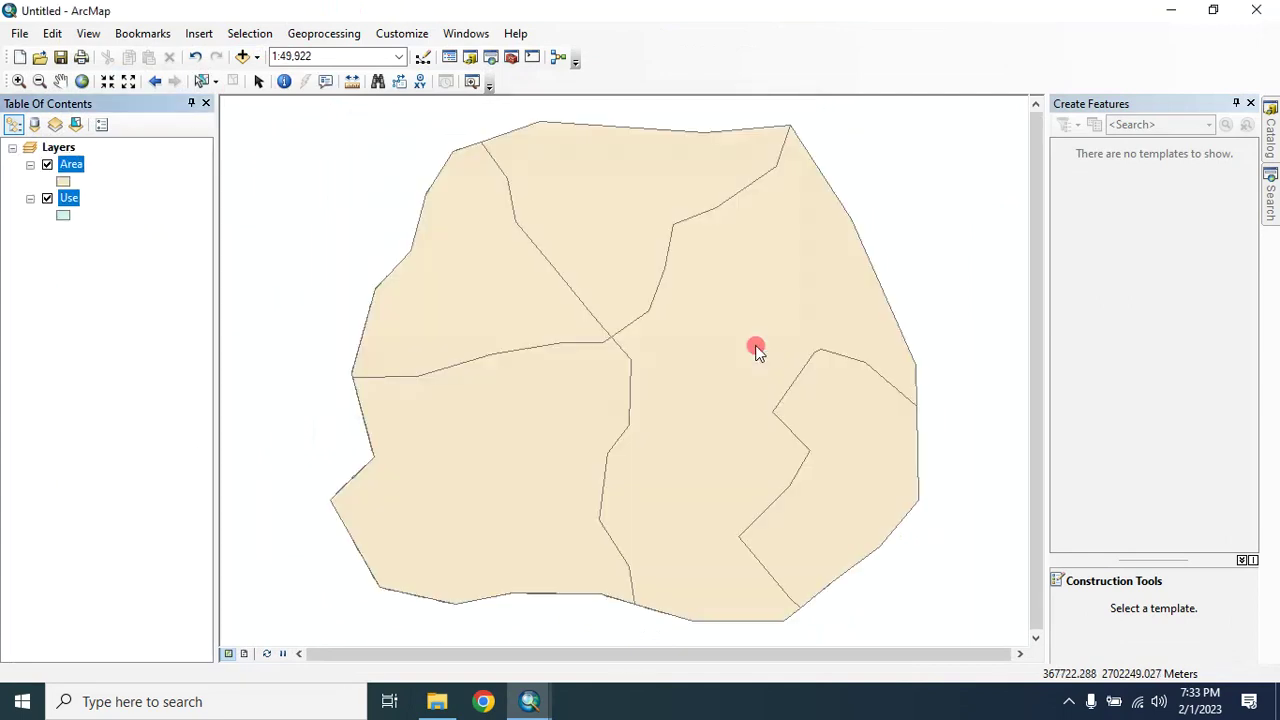
{"action": "left_click", "coordinate": [50, 166]}
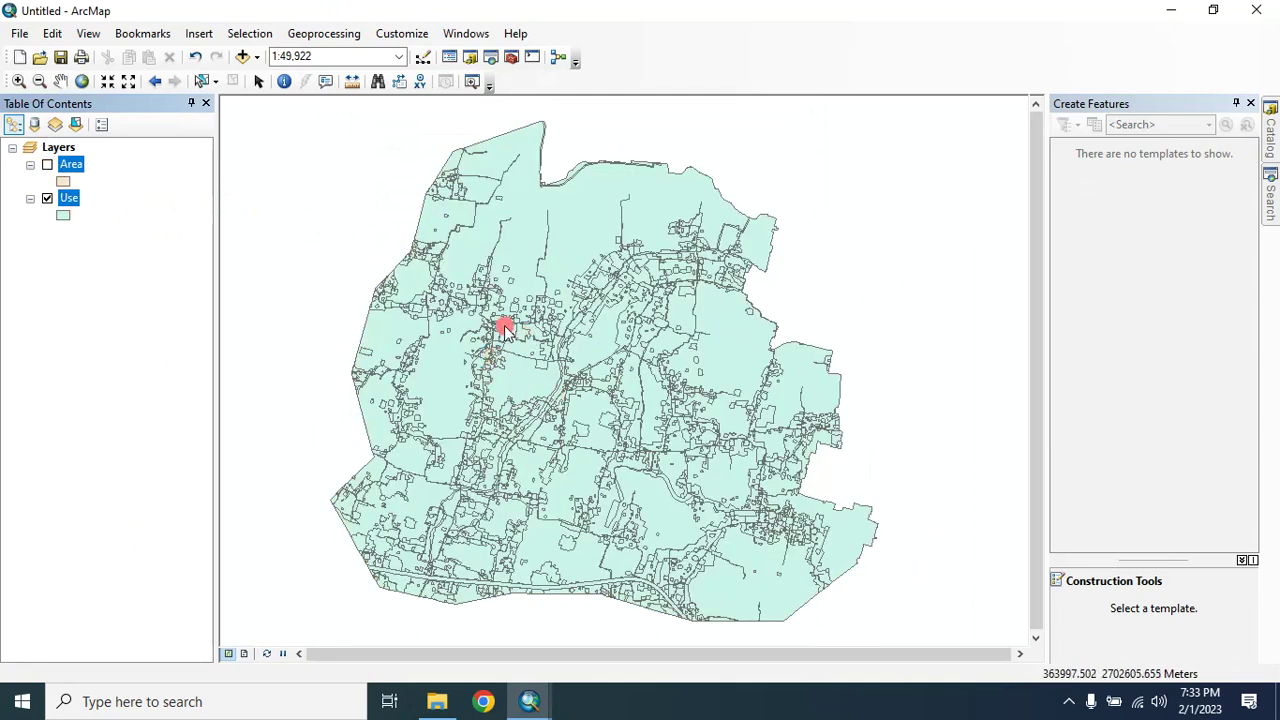
- Open the Layer Properties of the Use layer
{"action": "right_click", "coordinate": [70, 198]}
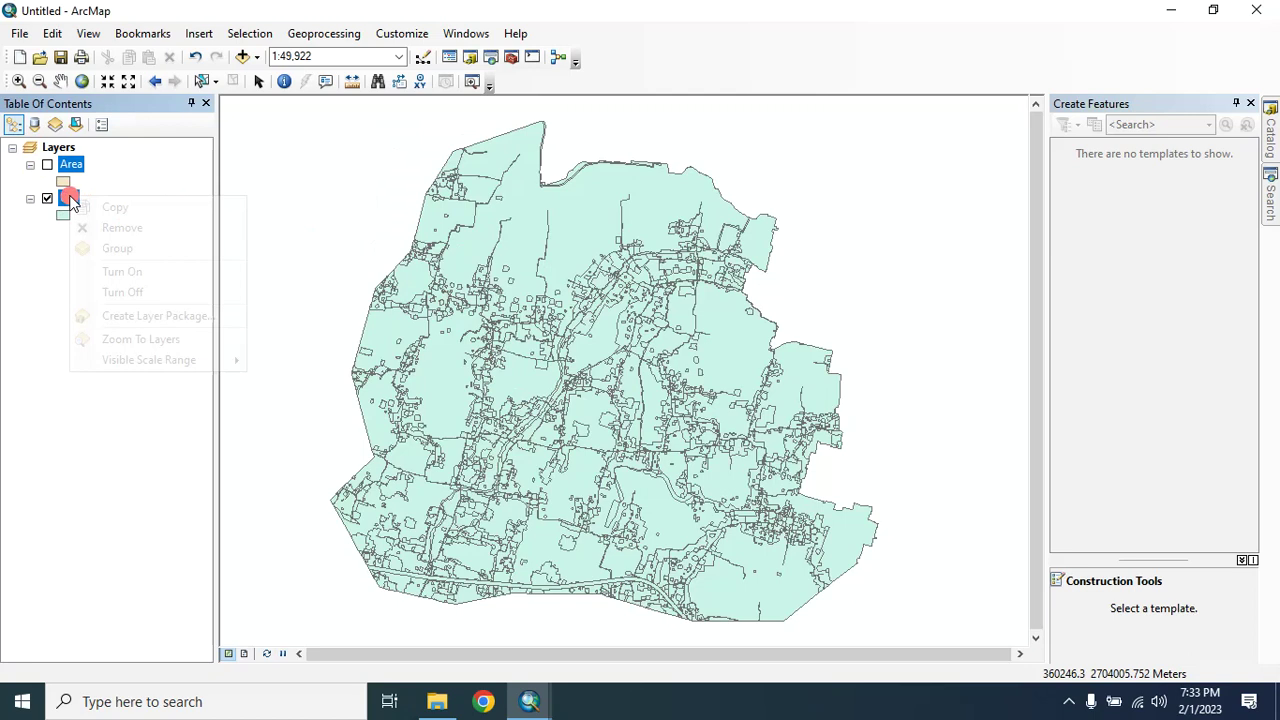
{"action": "left_click", "coordinate": [60, 218]}
{"action": "right_click", "coordinate": [64, 198]}
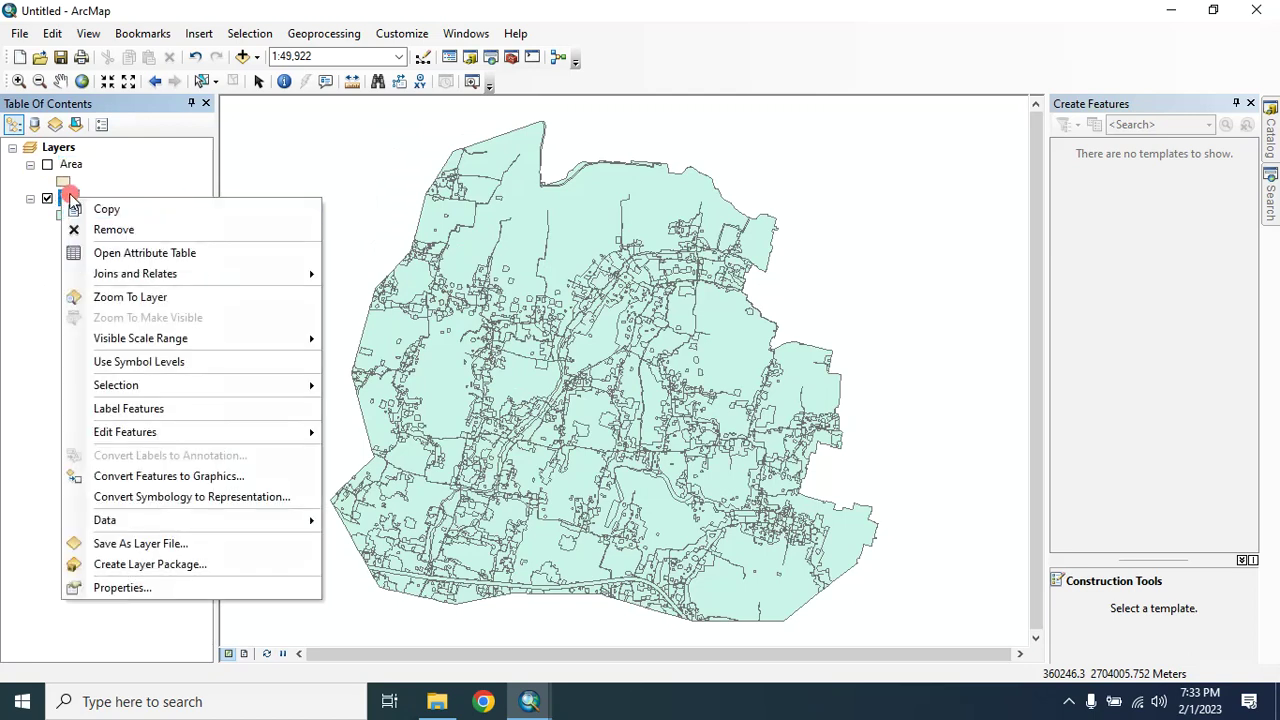
{"action": "left_click", "coordinate": [124, 587]}
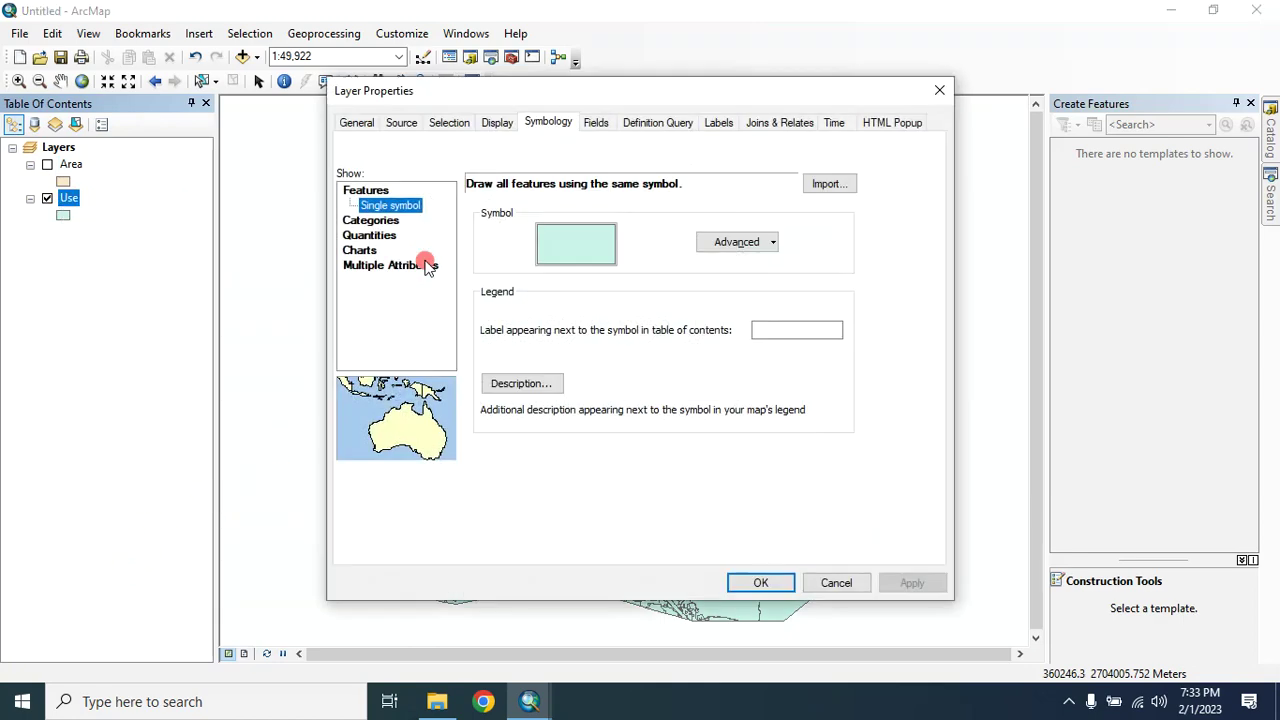
{"action": "left_click_drag", "start_coordinate": [558, 103], "coordinate": [503, 102]}
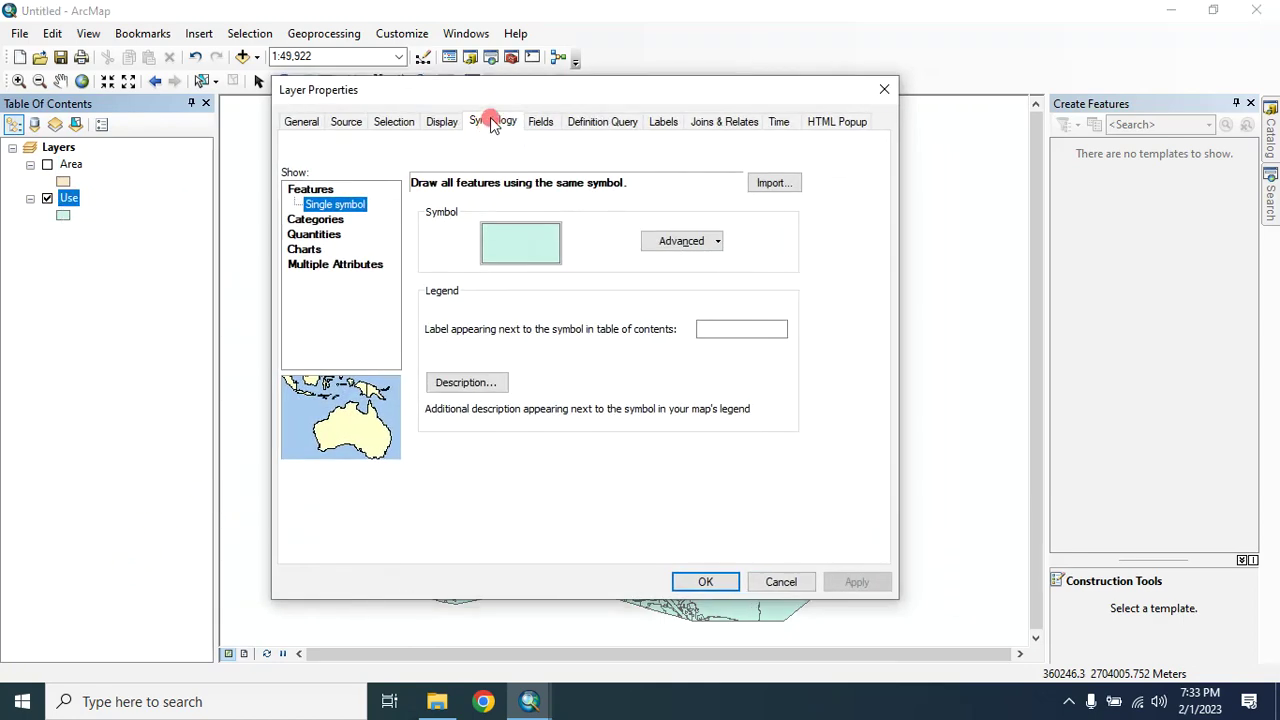
- Import symbology from Use.lyr and match it to the LANDUSE value field
{"action": "left_click", "coordinate": [772, 183]}
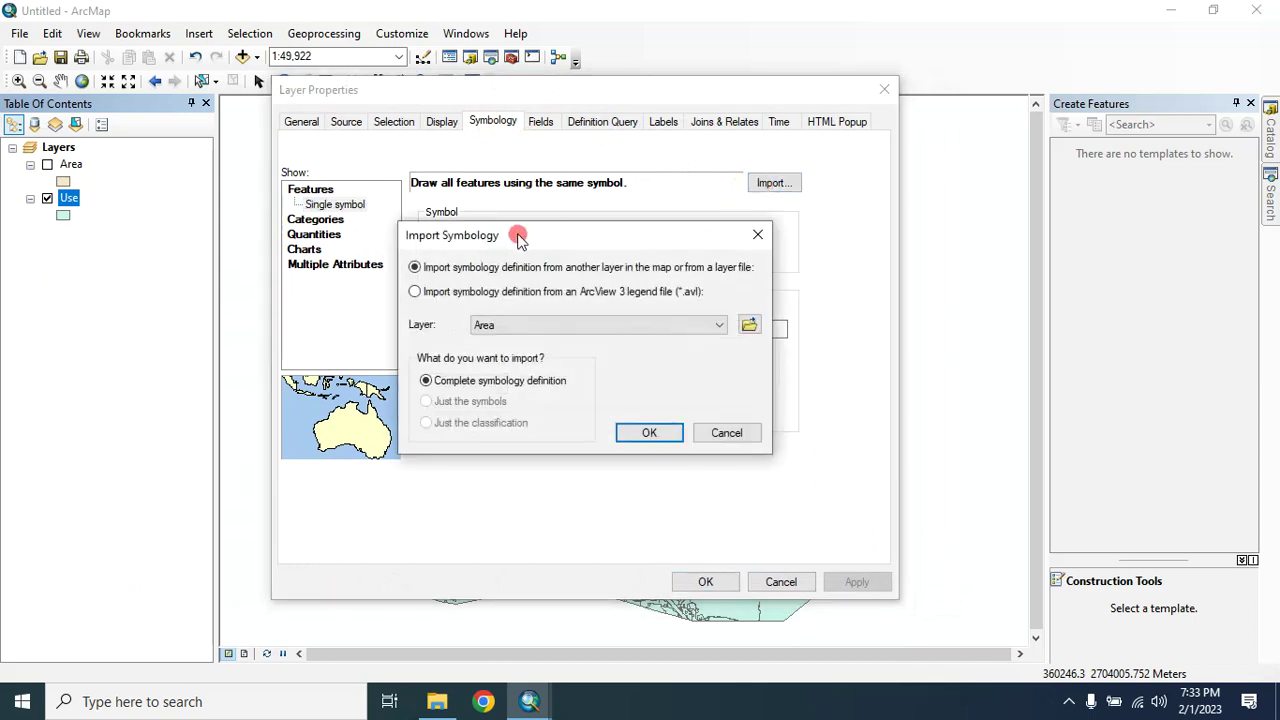
{"action": "left_click_drag", "start_coordinate": [530, 245], "coordinate": [520, 178]}
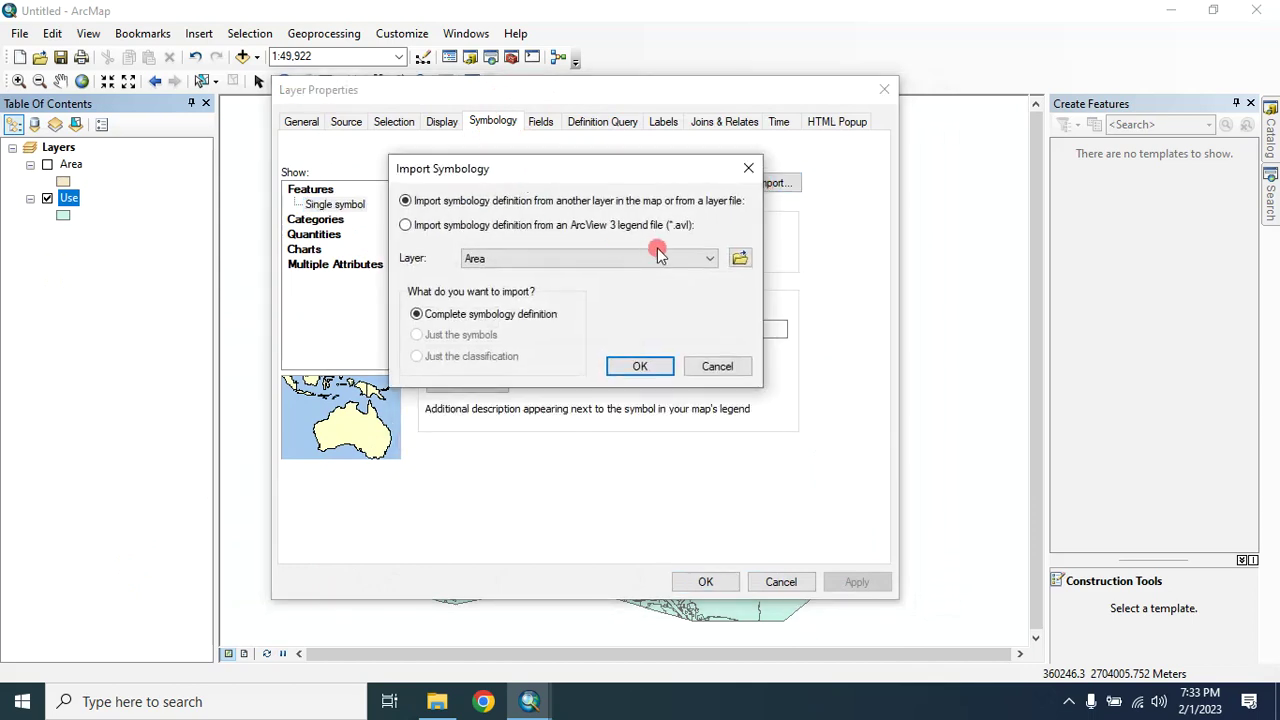
{"action": "left_click", "coordinate": [738, 259]}
{"action": "left_click_drag", "start_coordinate": [531, 125], "coordinate": [560, 137]}
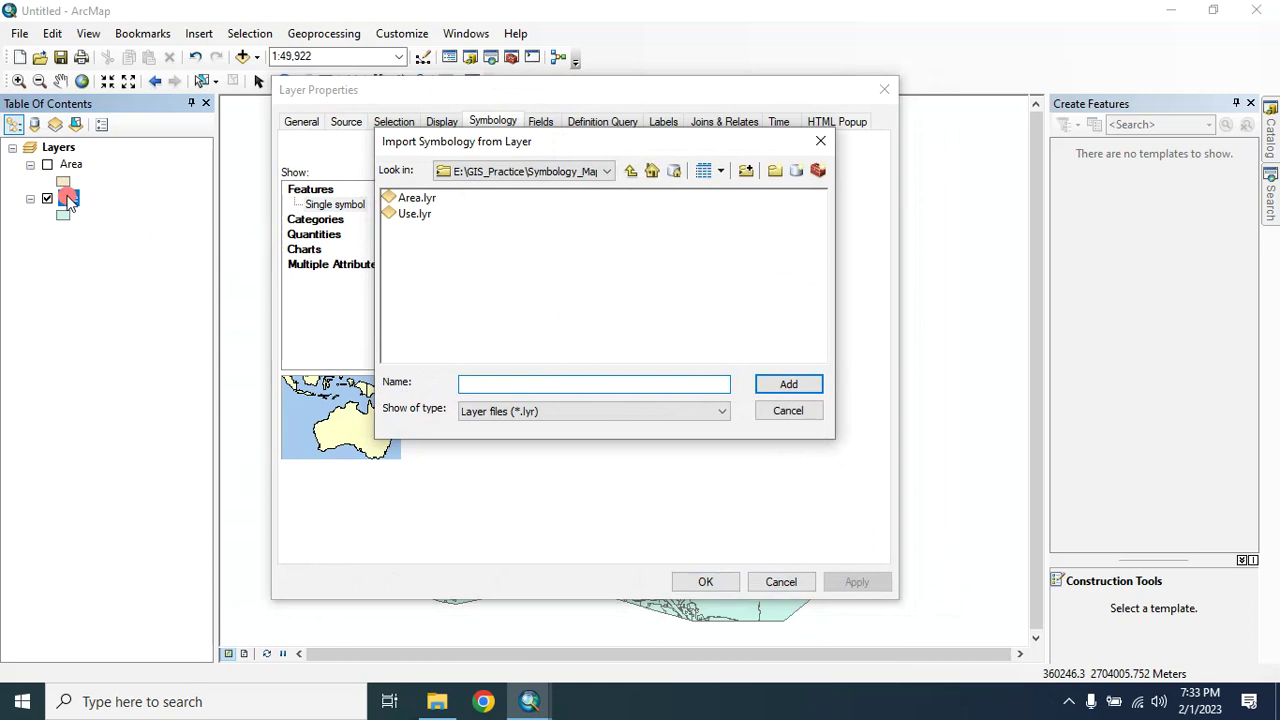
{"action": "left_click", "coordinate": [400, 215]}
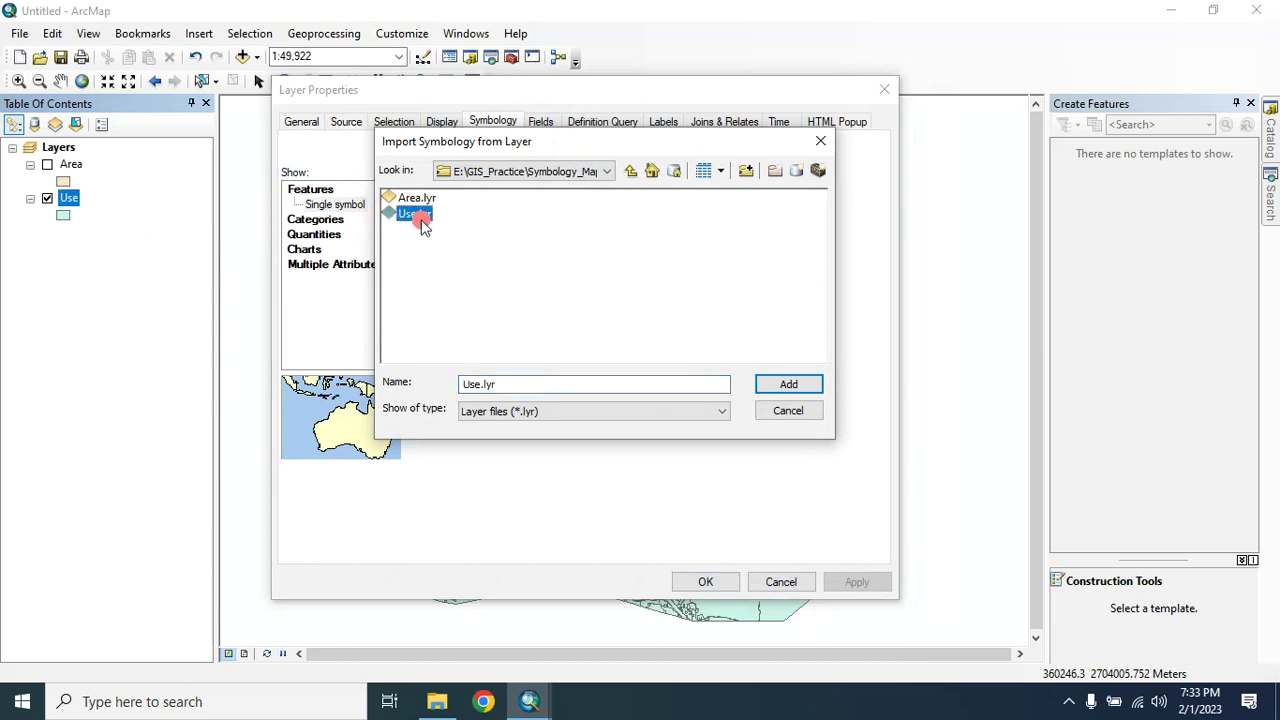
{"action": "left_click", "coordinate": [788, 384]}
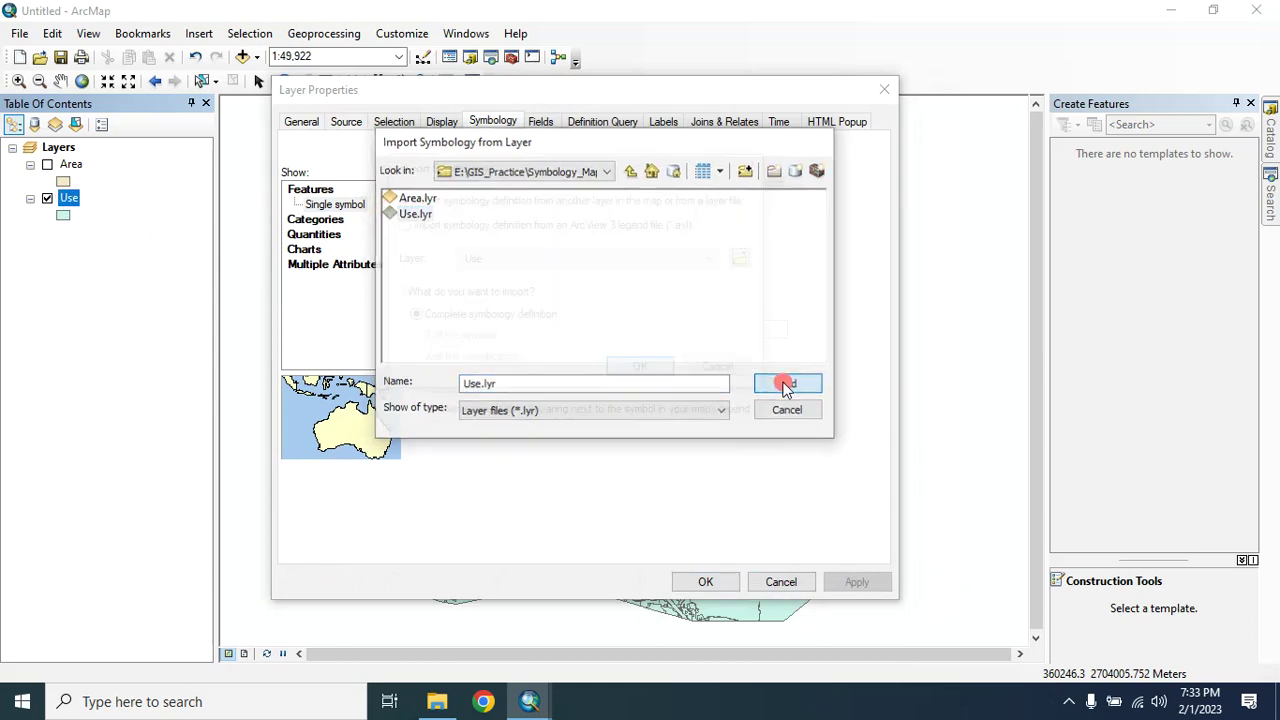
{"action": "left_click", "coordinate": [638, 367]}
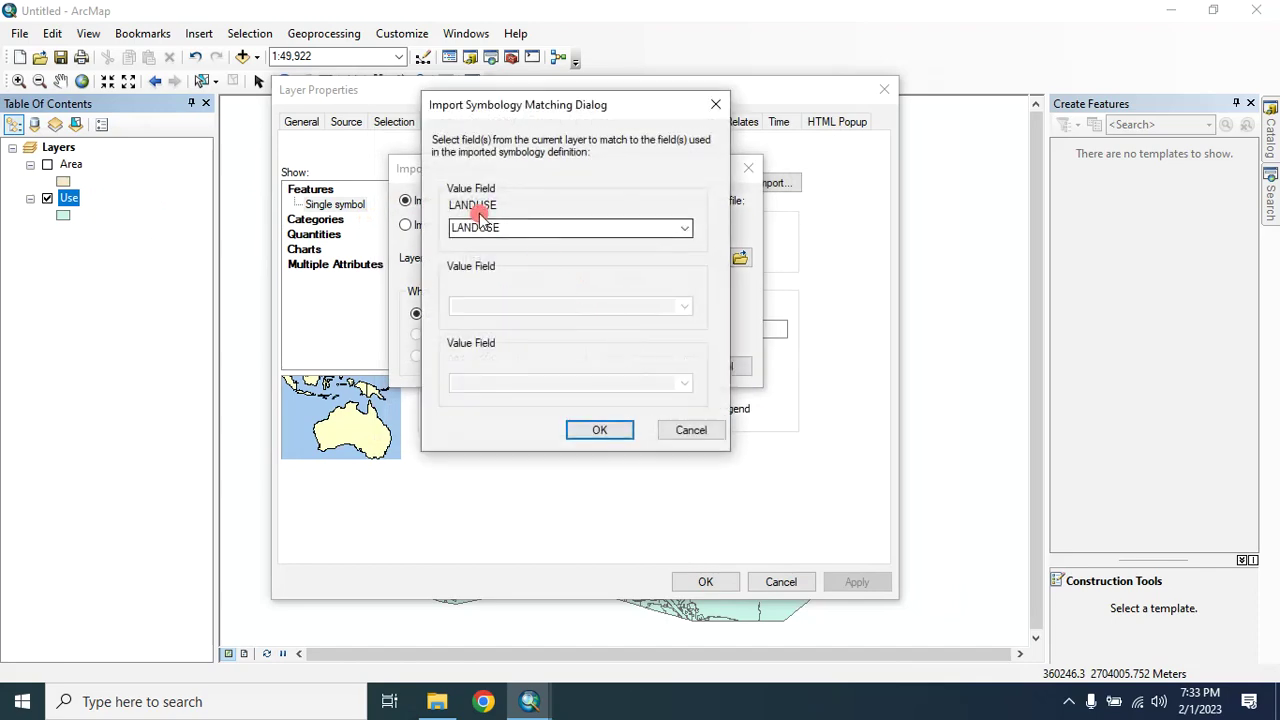
{"action": "left_click", "coordinate": [505, 227]}
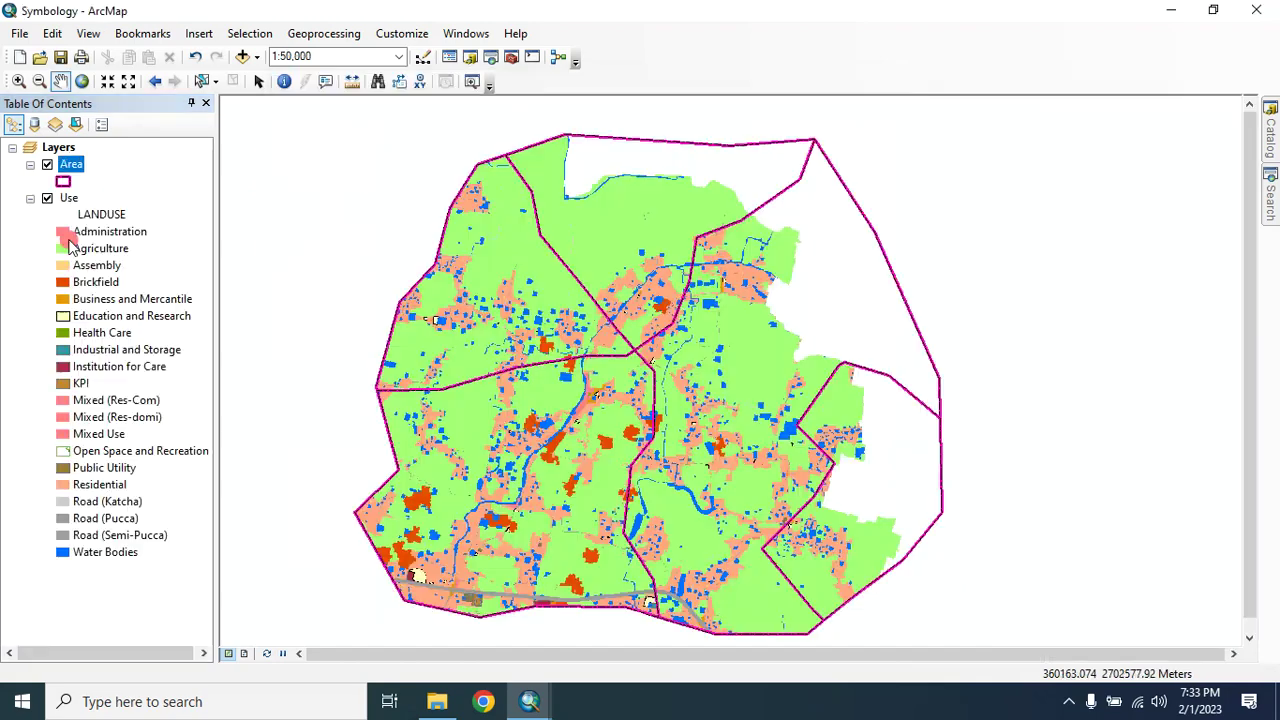
{"action": "right_click", "coordinate": [70, 199]}
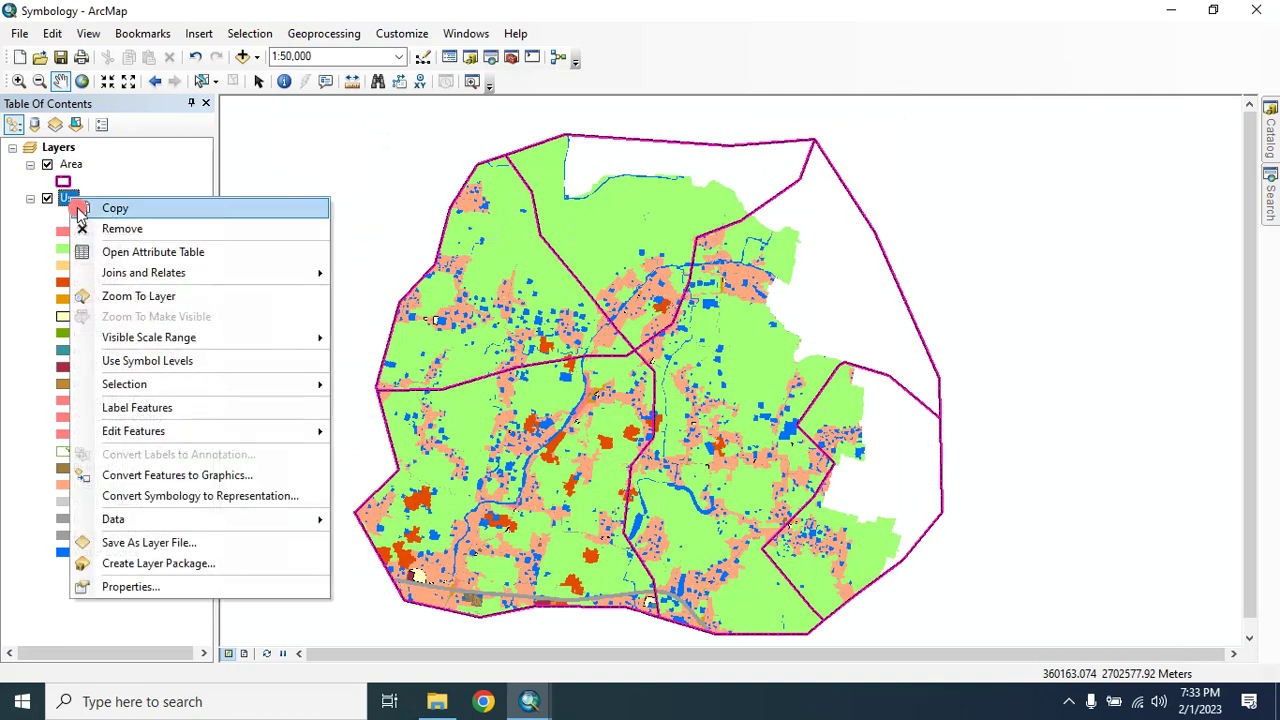
{"action": "left_click", "coordinate": [124, 586]}
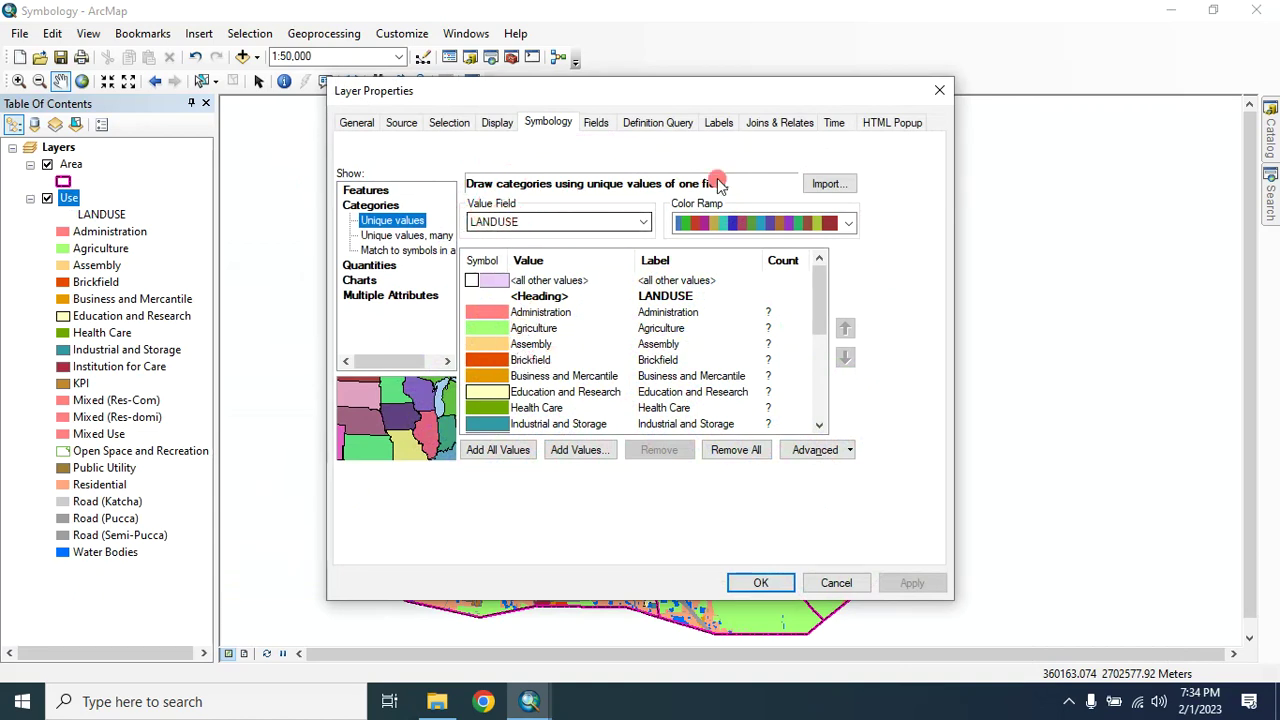
{"action": "left_click", "coordinate": [939, 90]}
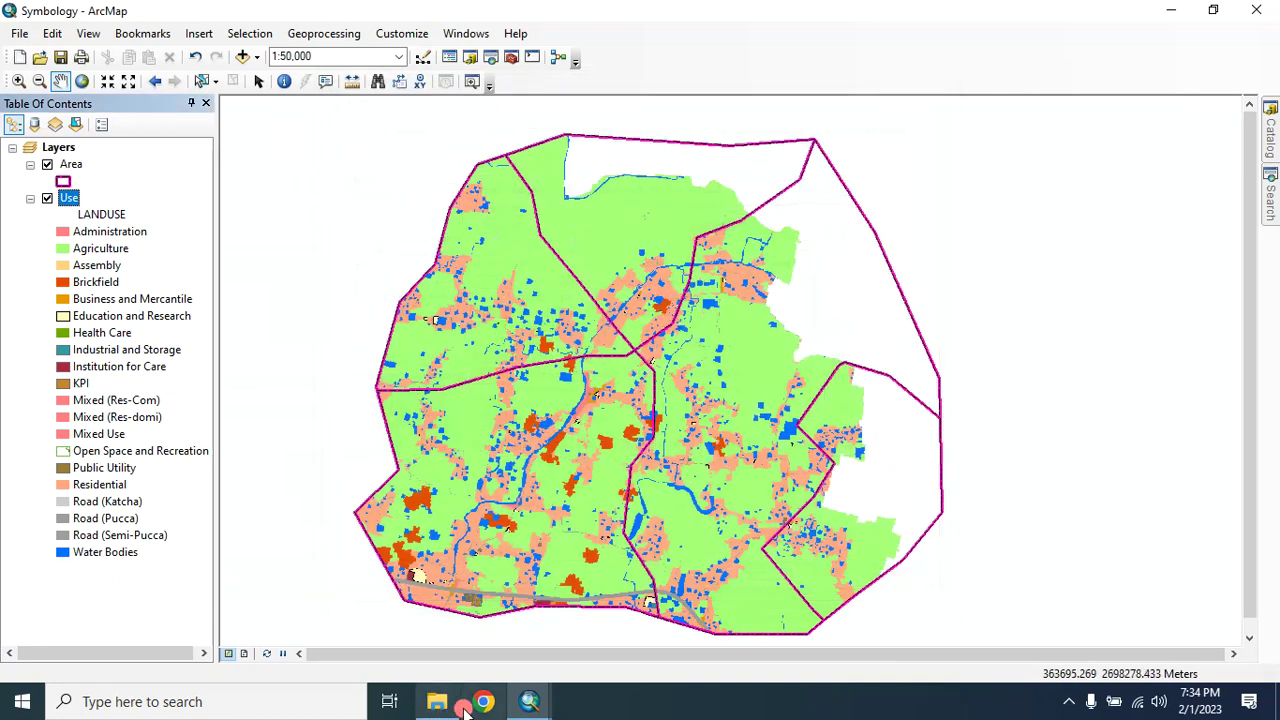
- In the Untitled map, confirm LANDUSE matching, apply the imported categories, and turn Area on
{"action": "mouse_move", "coordinate": [529, 701]}
{"action": "left_click", "coordinate": [442, 645]}
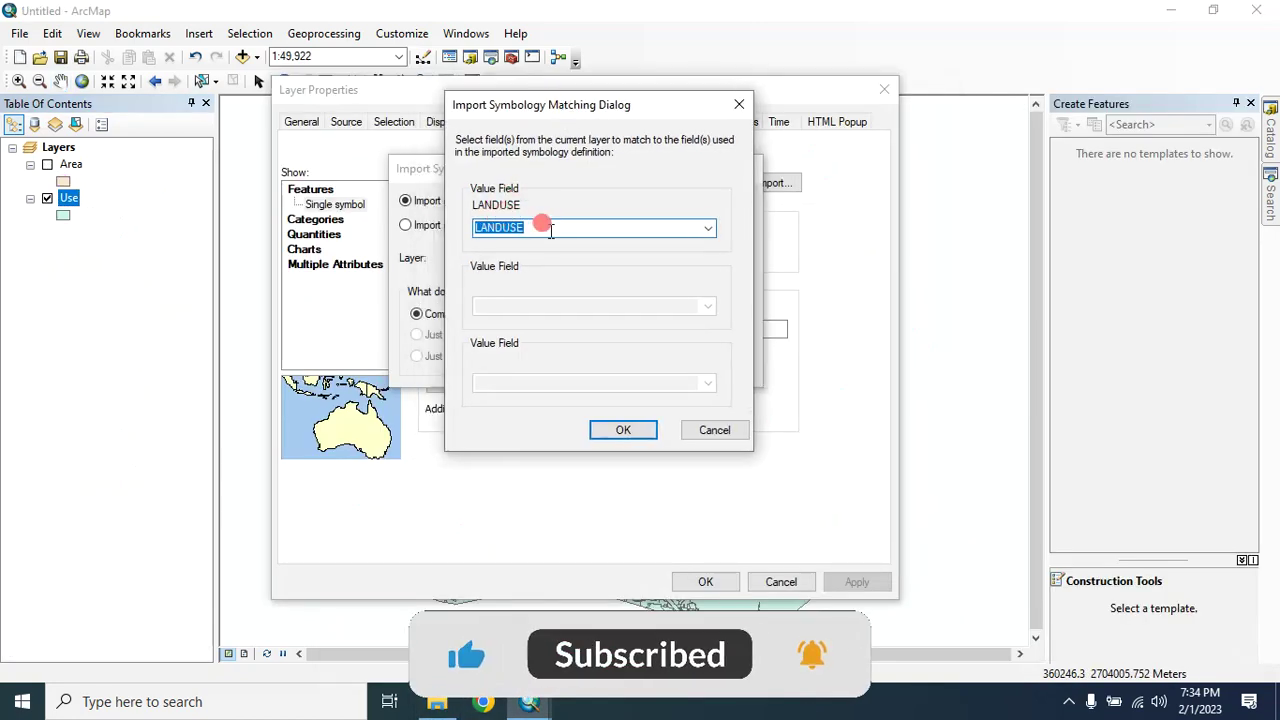
{"action": "left_click", "coordinate": [623, 432]}
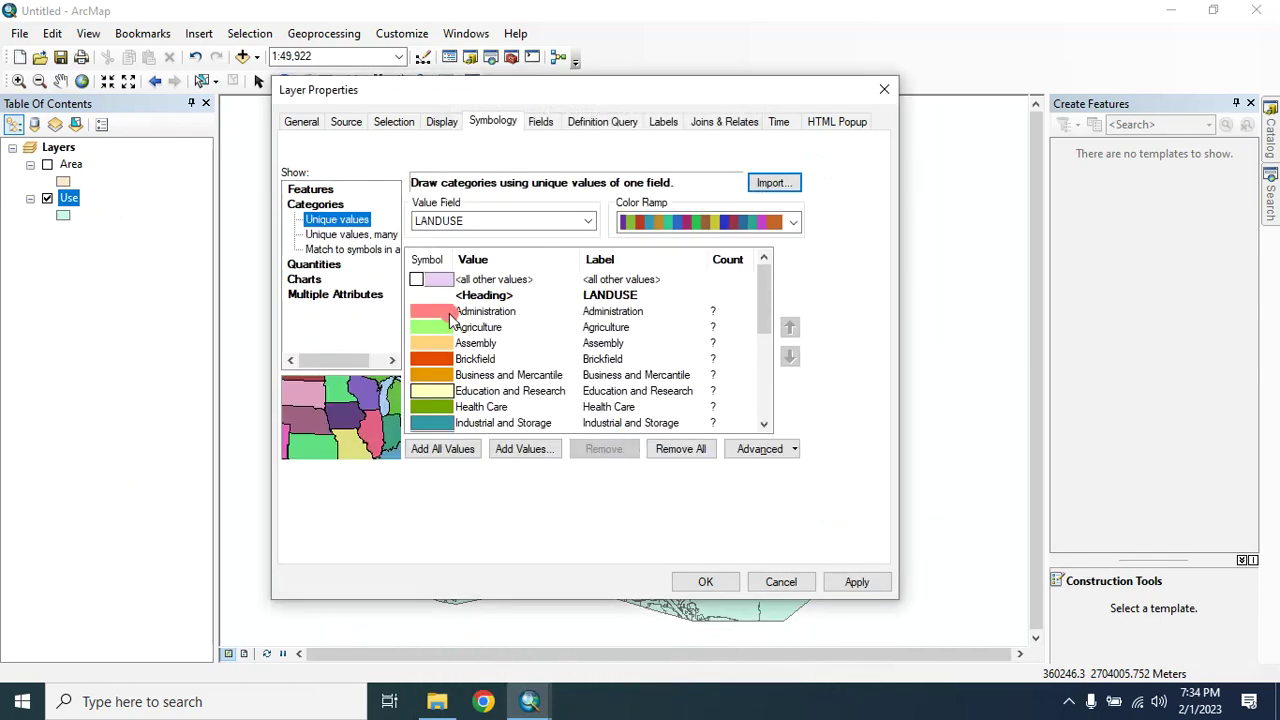
{"action": "left_click", "coordinate": [852, 582]}
{"action": "left_click", "coordinate": [695, 582]}
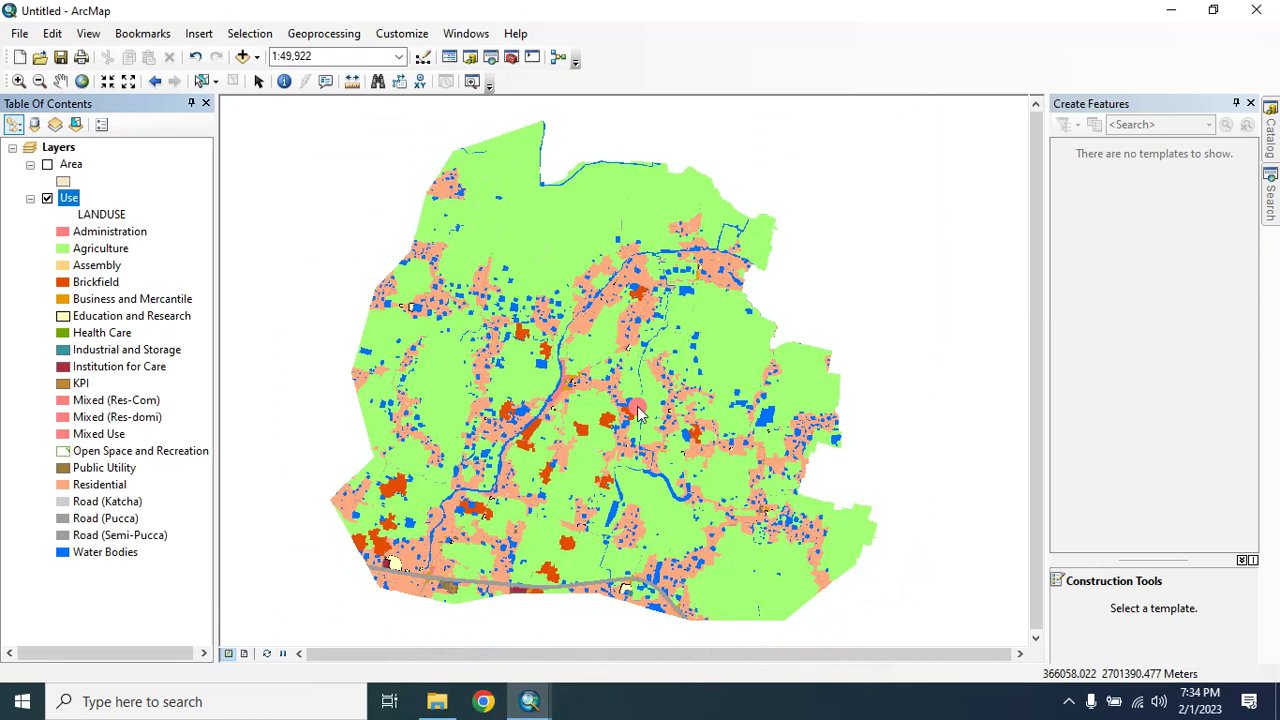
{"action": "left_click", "coordinate": [47, 165]}
- Import and apply Area.lyr symbology to the Area layer, giving hollow magenta outlines
{"action": "right_click", "coordinate": [70, 165]}
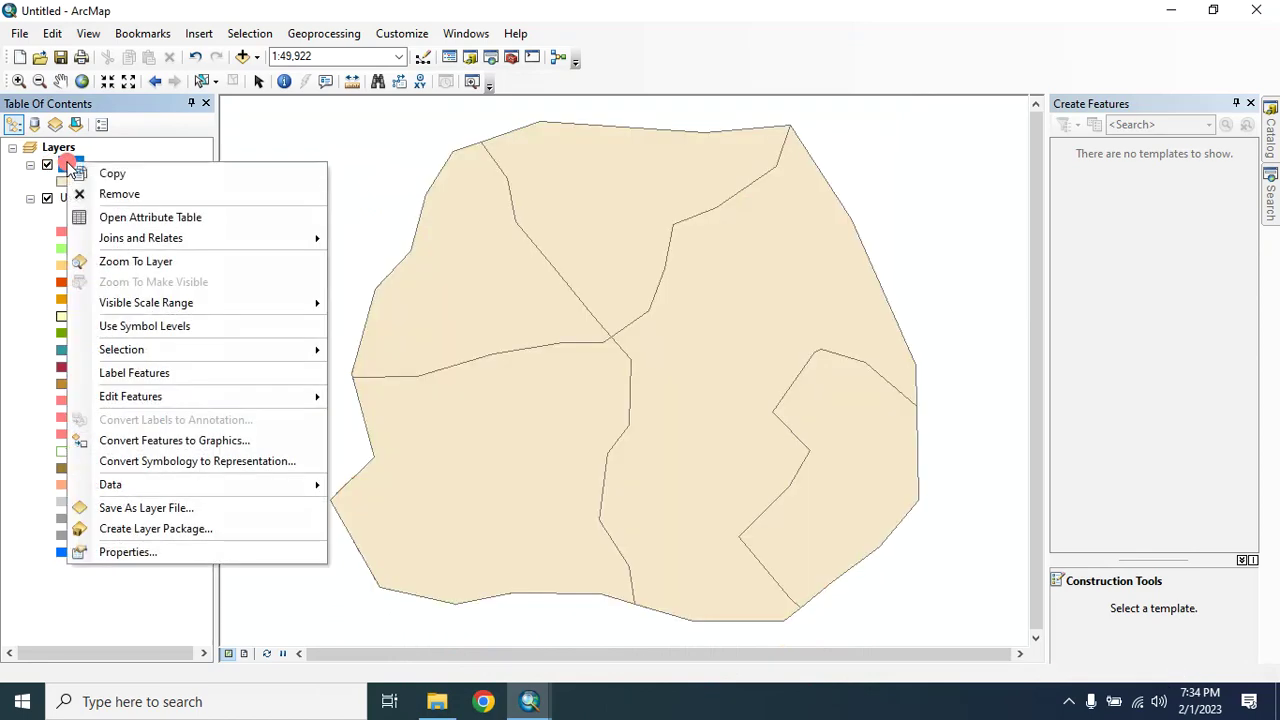
{"action": "left_click", "coordinate": [133, 551]}
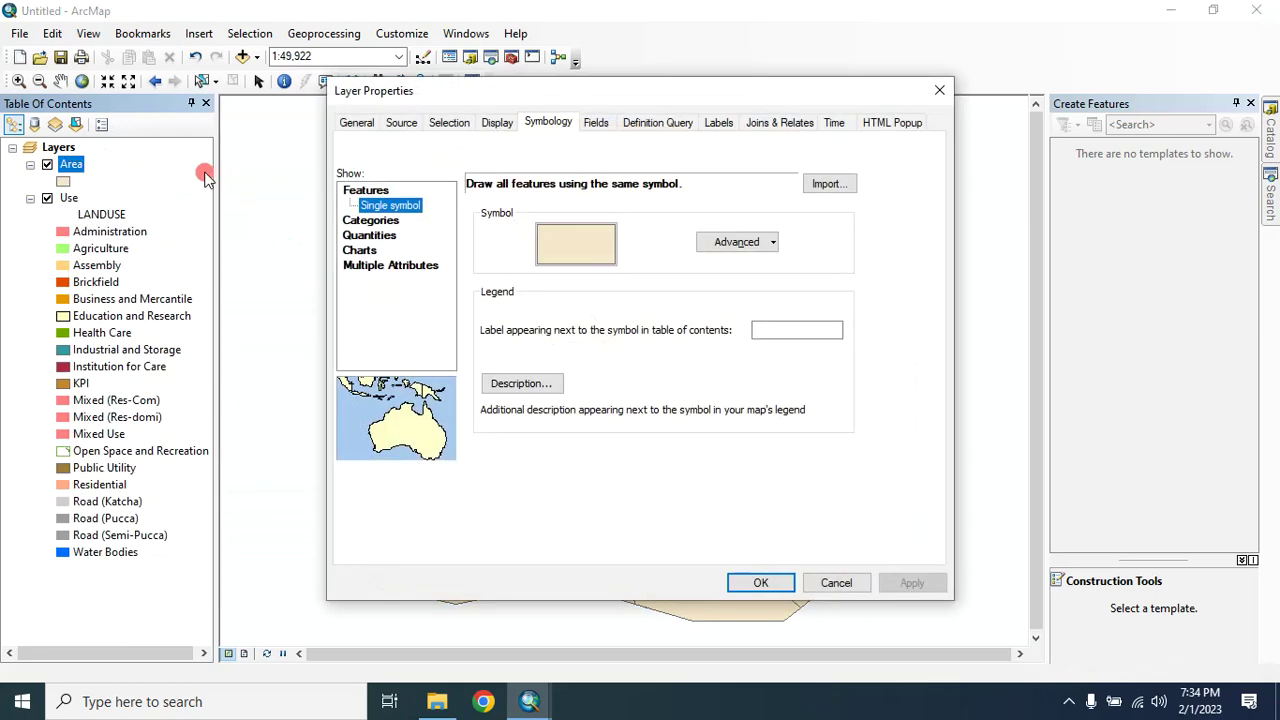
{"action": "left_click_drag", "start_coordinate": [600, 94], "coordinate": [533, 87]}
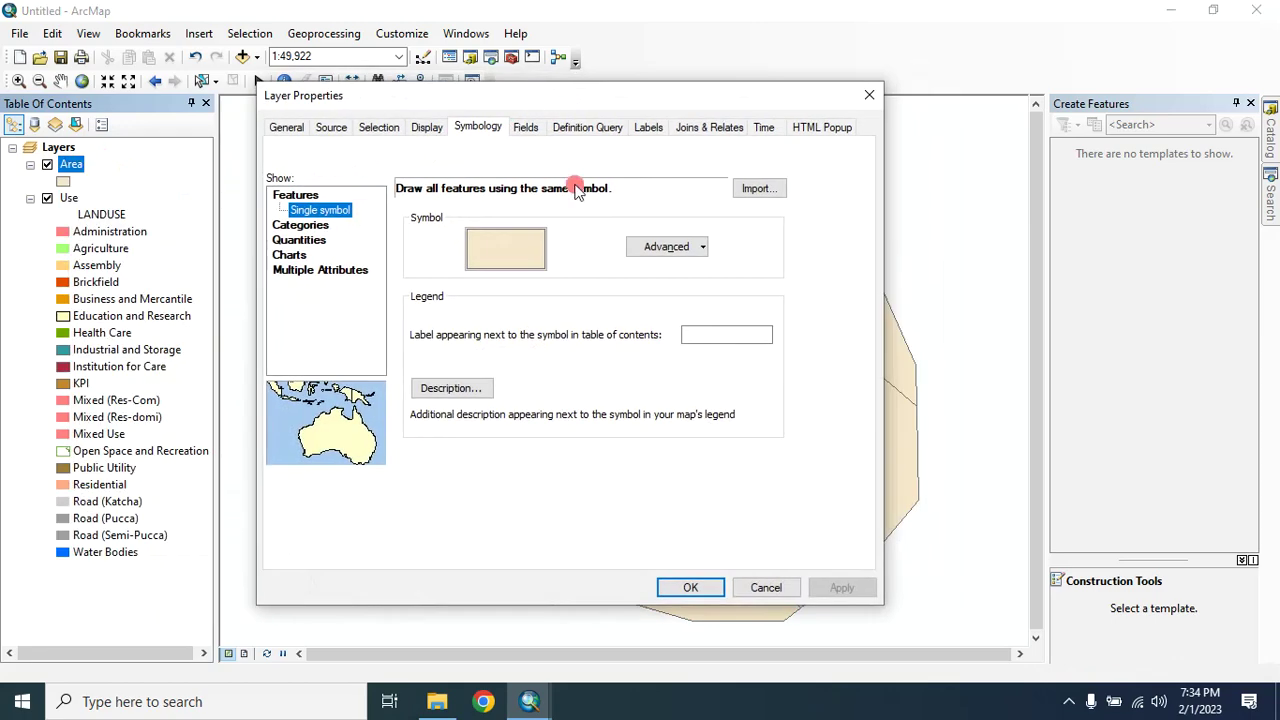
{"action": "left_click", "coordinate": [758, 192]}
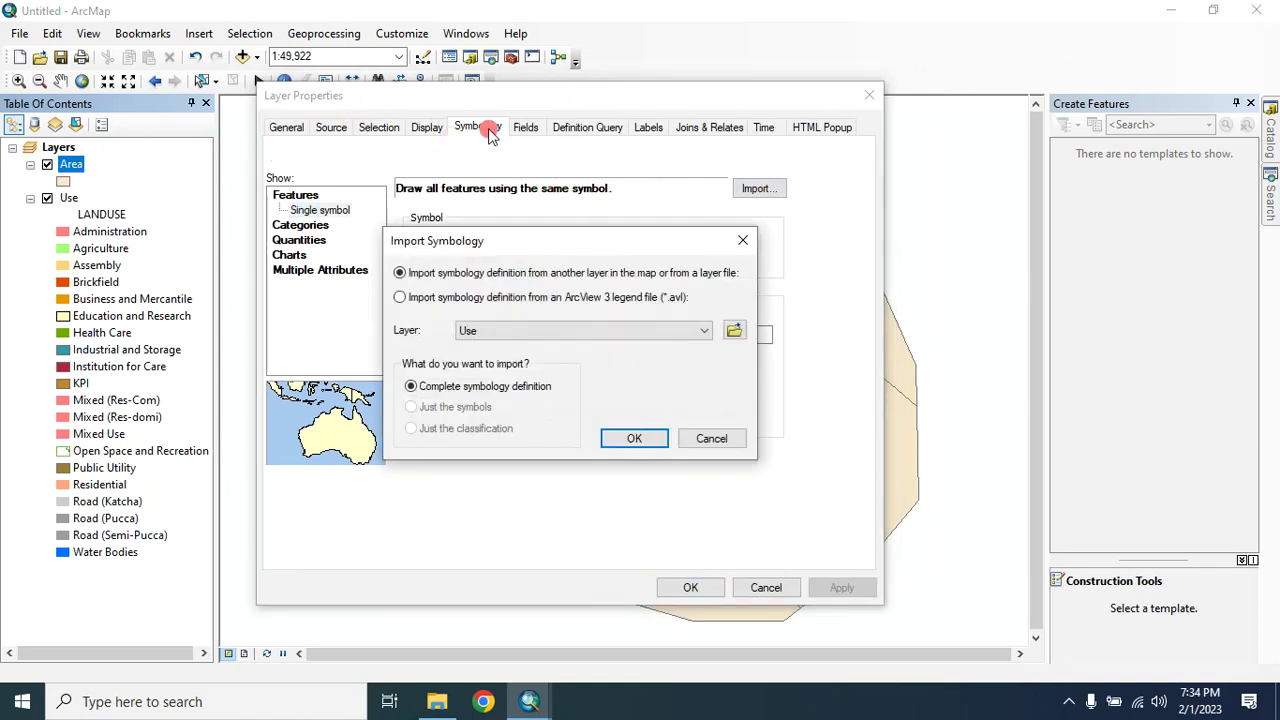
{"action": "left_click_drag", "start_coordinate": [651, 240], "coordinate": [651, 218]}
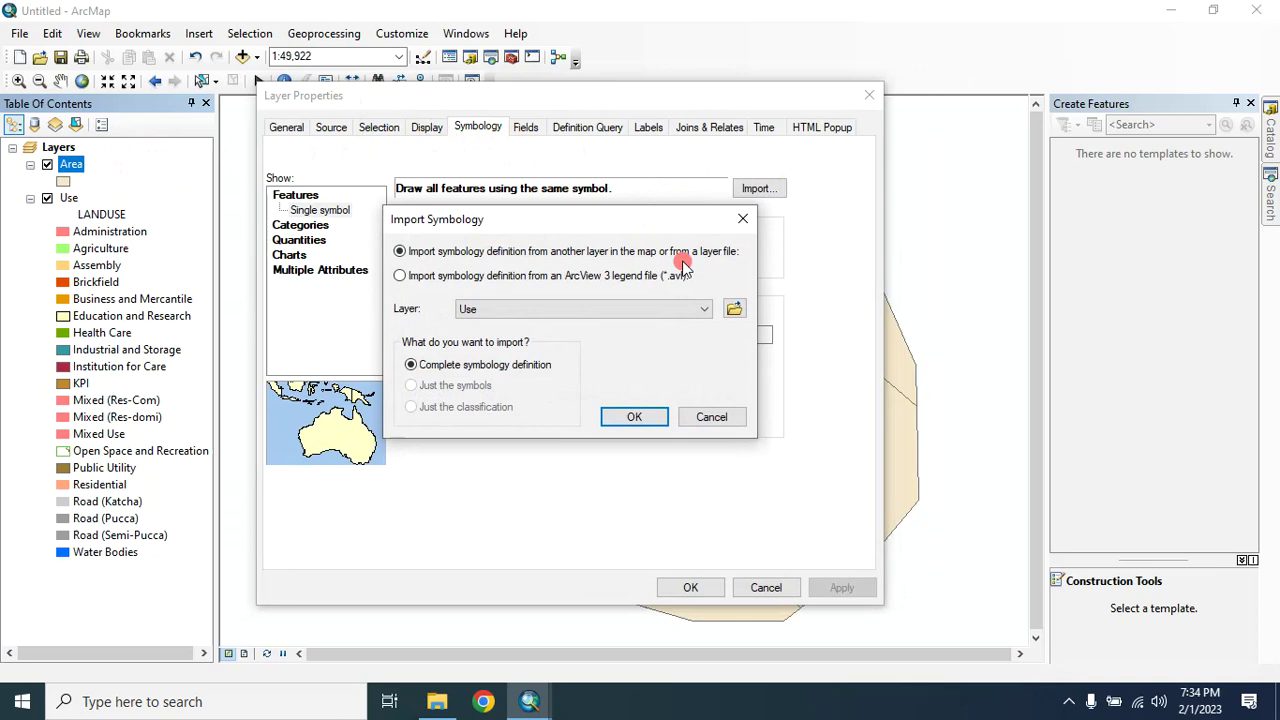
{"action": "left_click", "coordinate": [736, 310]}
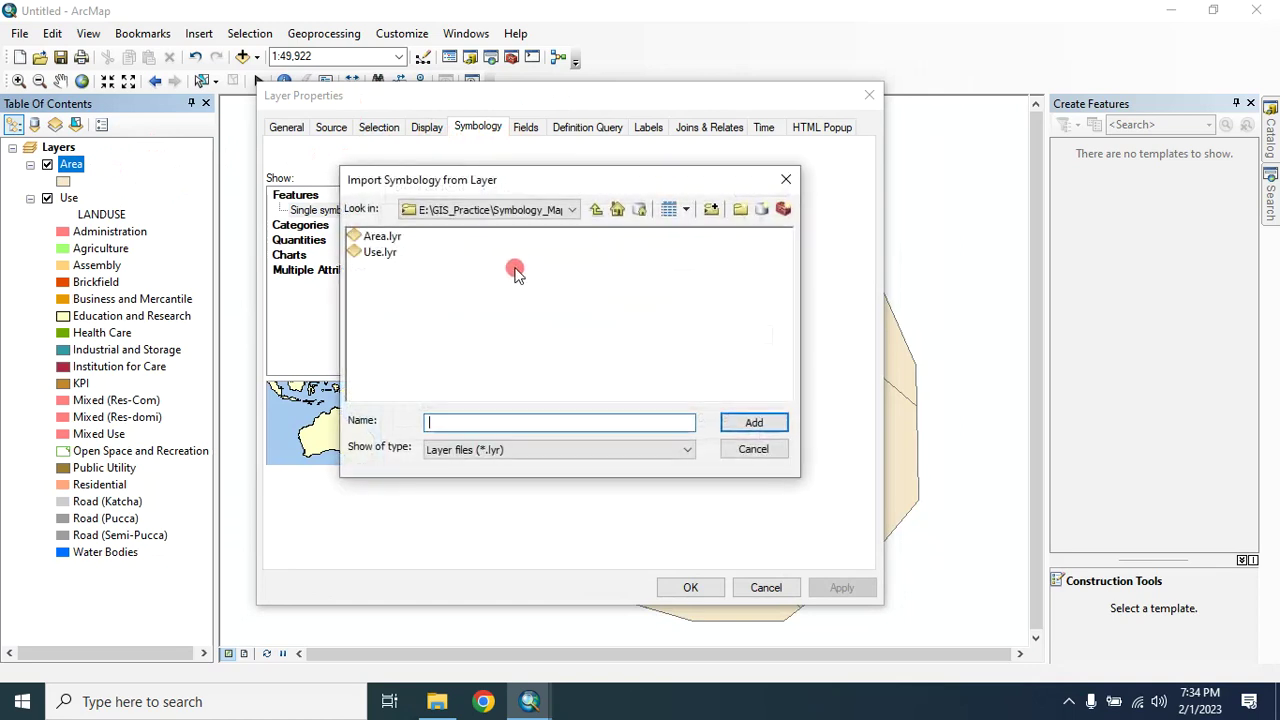
{"action": "left_click", "coordinate": [381, 237]}
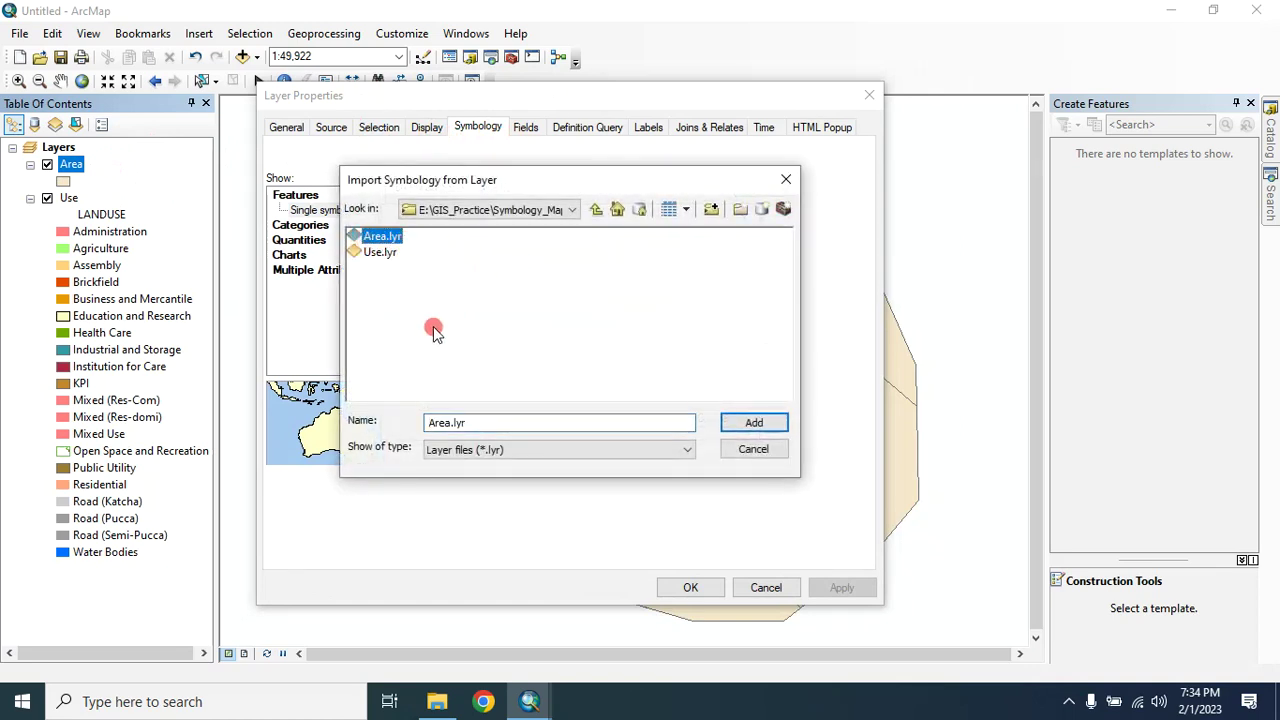
{"action": "left_click", "coordinate": [753, 422]}
{"action": "left_click", "coordinate": [634, 417]}
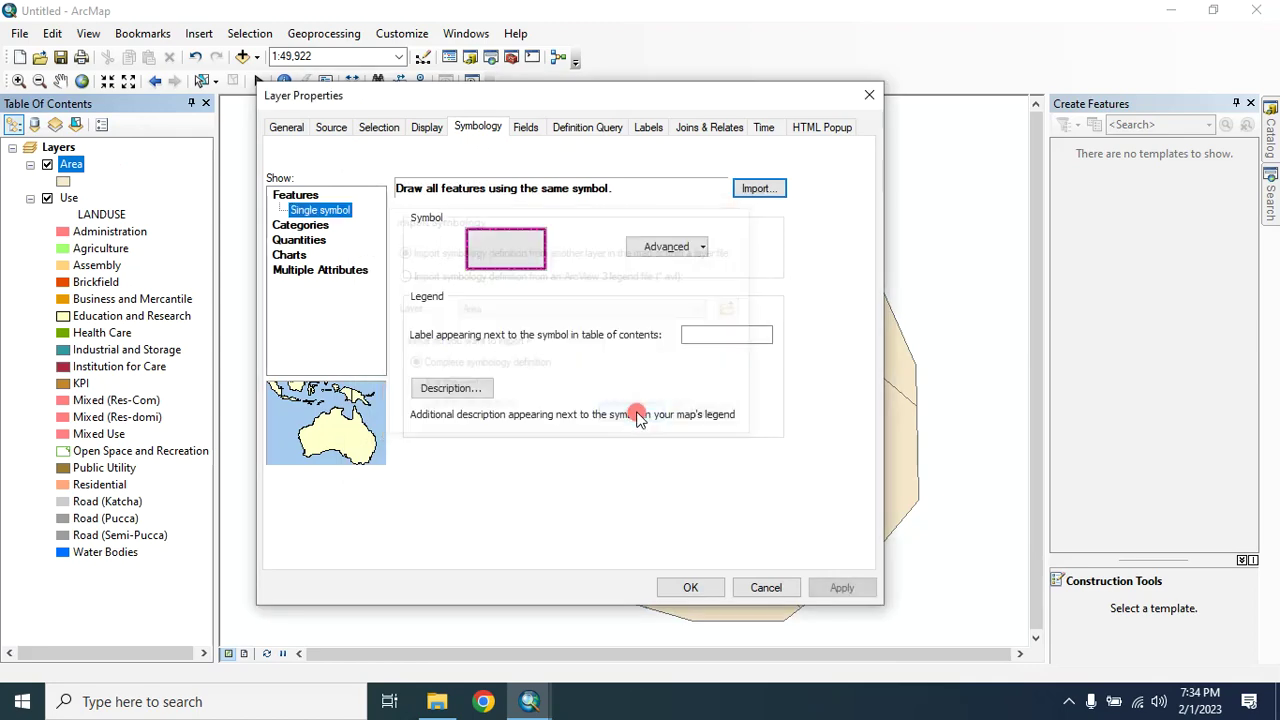
{"action": "left_click", "coordinate": [842, 587]}
{"action": "left_click", "coordinate": [672, 587]}
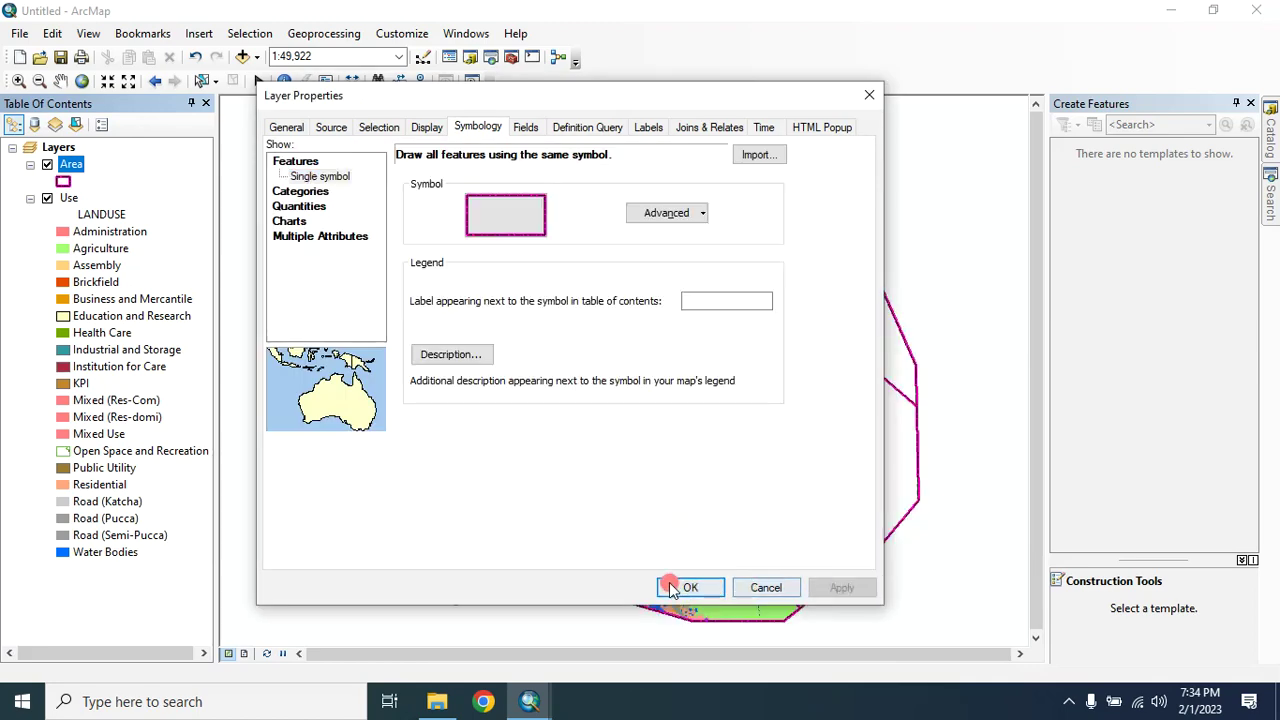
- Zoom the Symbology map to 1:50,000, pan the view, and open the File menu
{"action": "scroll", "coordinate": [529, 447], "scroll_direction": "up", "scroll_amount": 1}
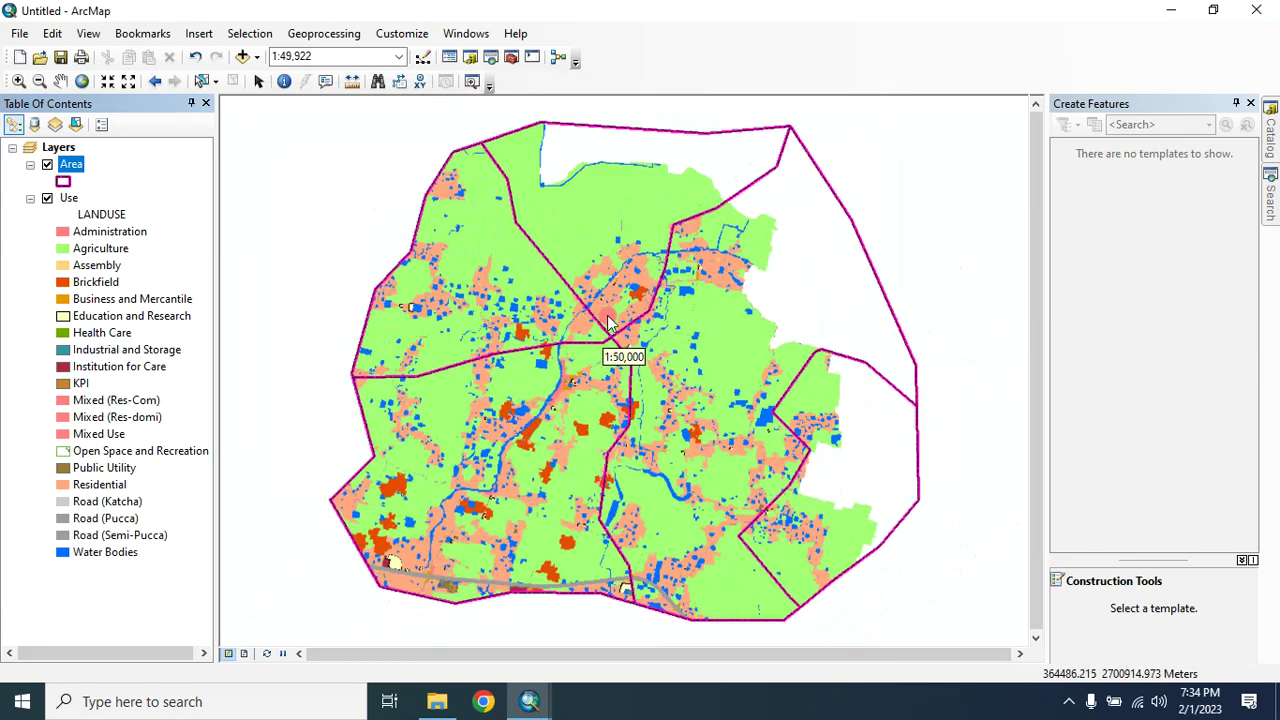
{"action": "scroll", "coordinate": [608, 322], "scroll_direction": "up", "scroll_amount": 1}
{"action": "scroll", "coordinate": [548, 370], "scroll_direction": "down", "scroll_amount": 1}
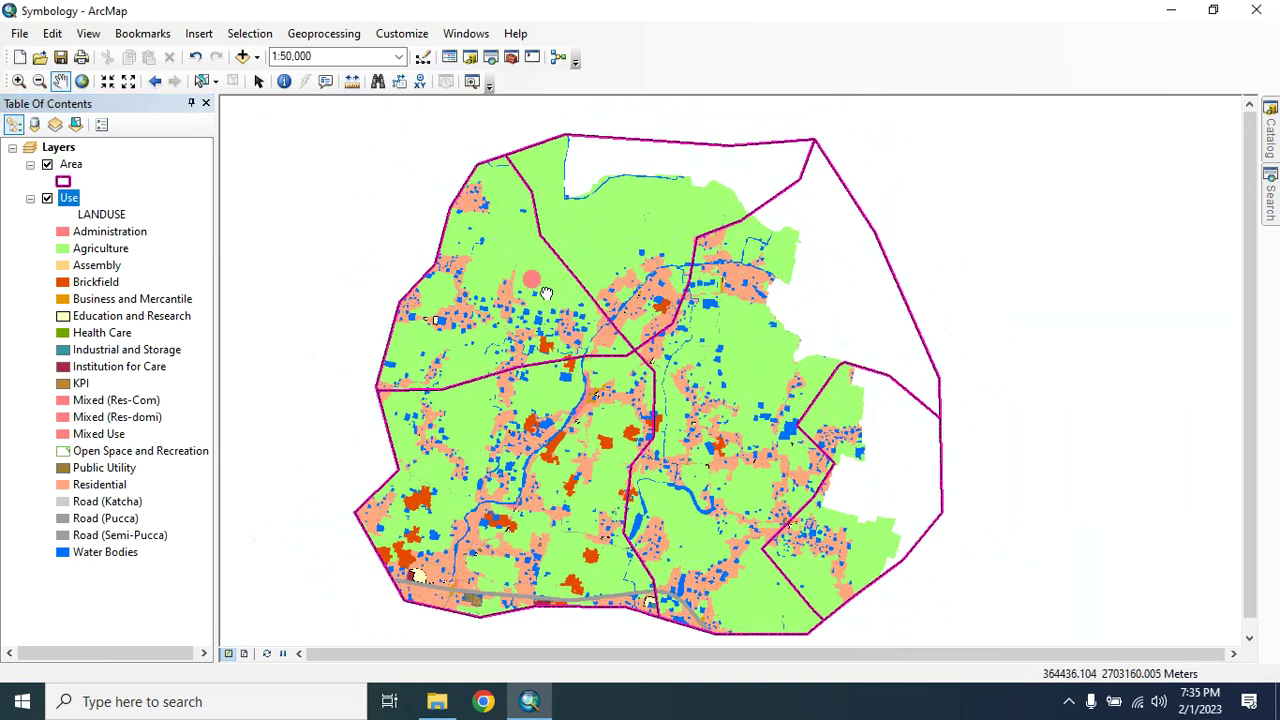
{"action": "left_click_drag", "start_coordinate": [546, 284], "coordinate": [492, 268]}
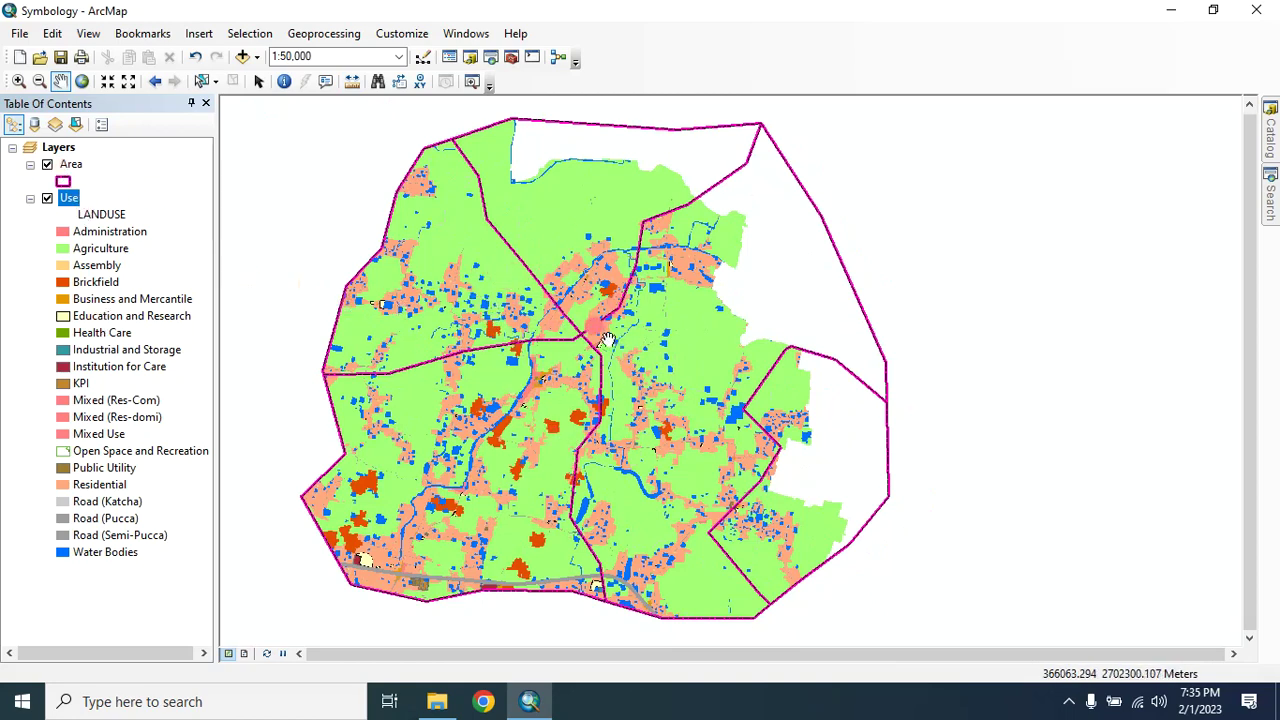
{"action": "left_click", "coordinate": [16, 35]}
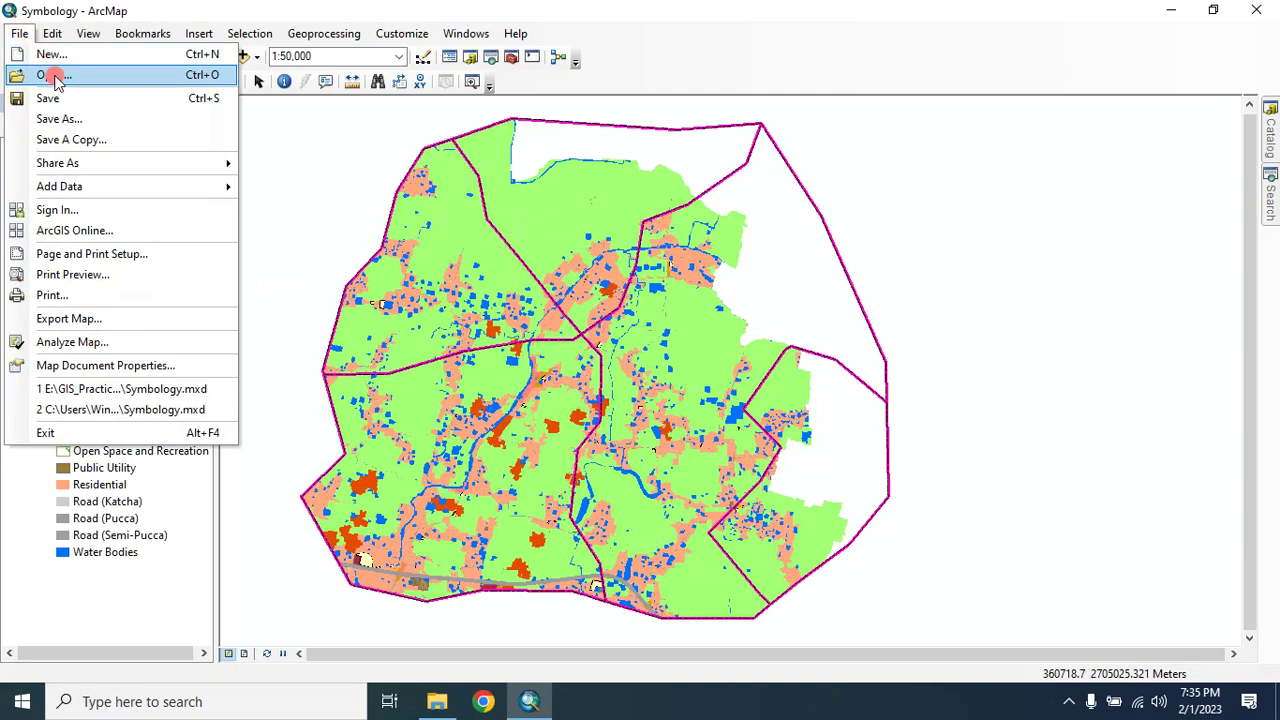
- Start a map package with summary, tags and description all set to Symbology
{"action": "mouse_move", "coordinate": [77, 168]}
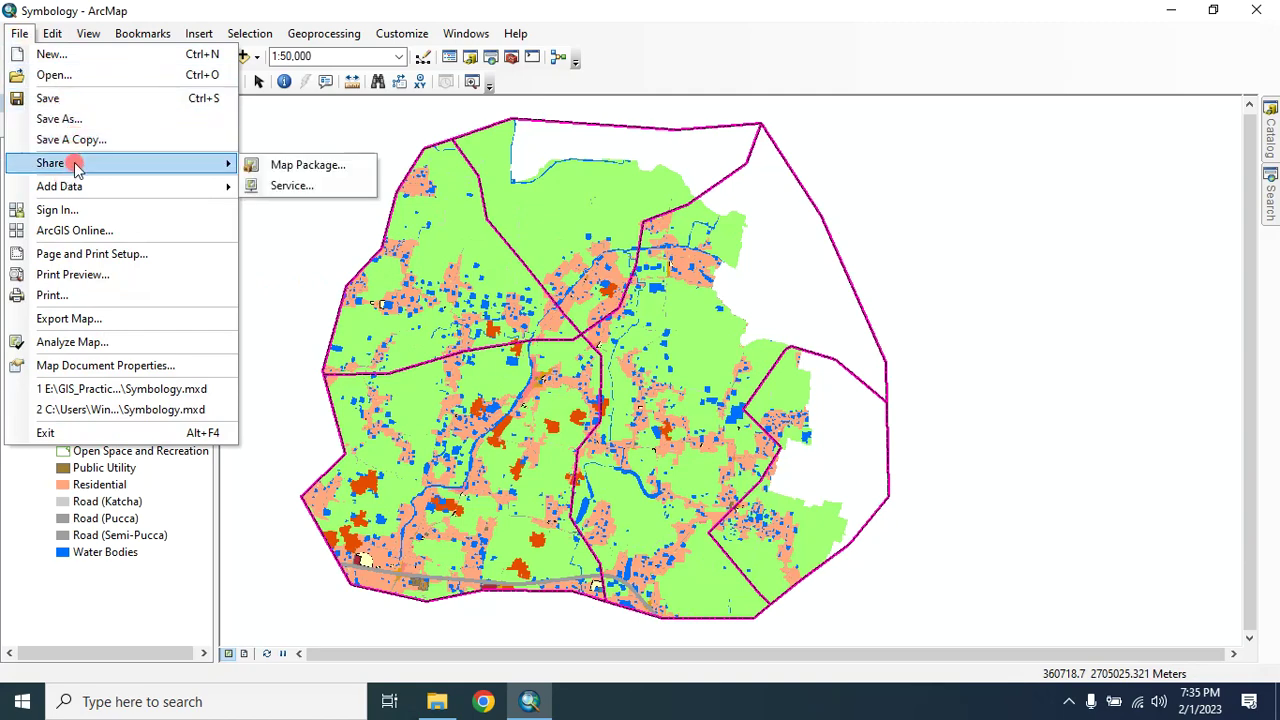
{"action": "left_click", "coordinate": [290, 165]}
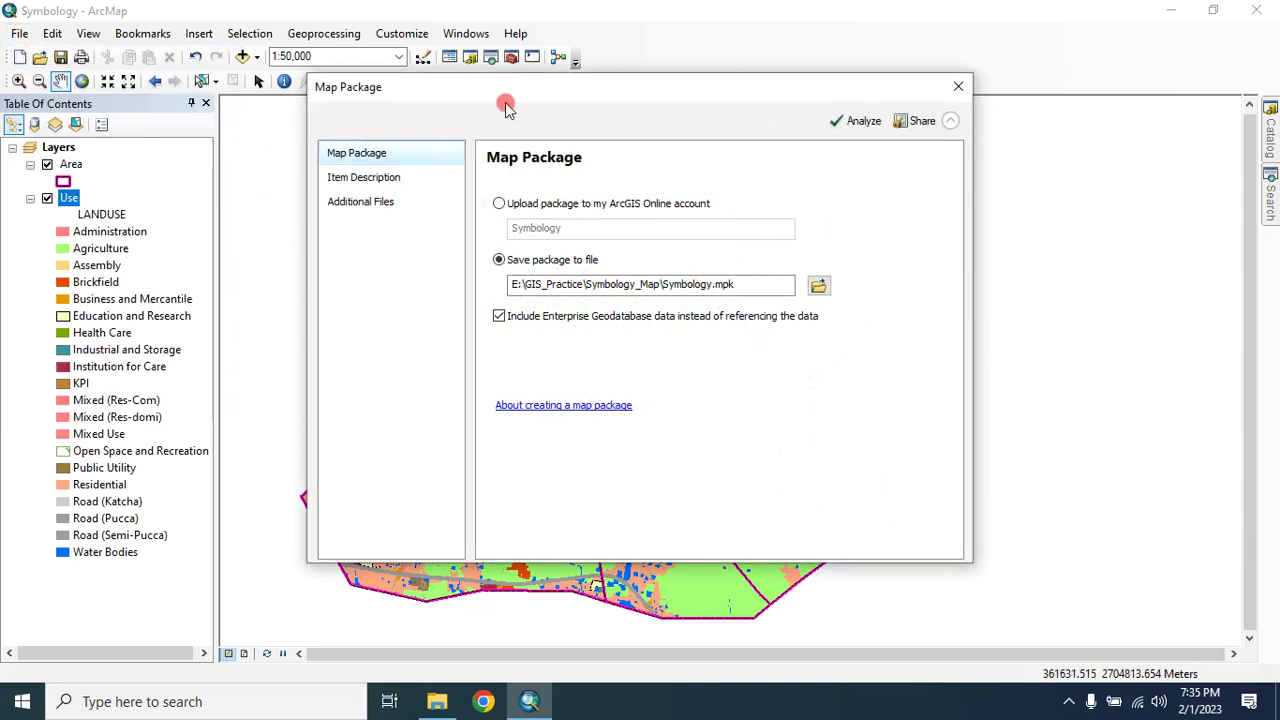
{"action": "left_click_drag", "start_coordinate": [515, 96], "coordinate": [459, 119]}
{"action": "left_click", "coordinate": [335, 215]}
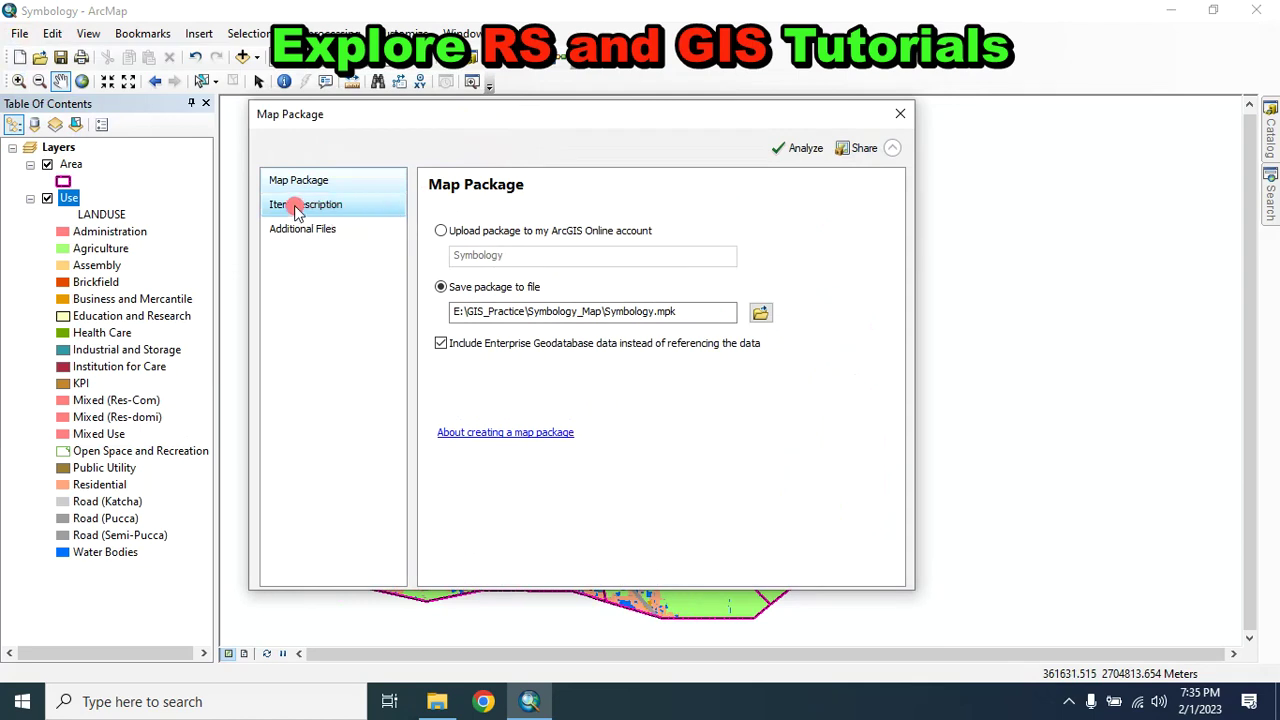
{"action": "left_click", "coordinate": [466, 238]}
{"action": "left_click_drag", "start_coordinate": [505, 237], "coordinate": [397, 233]}
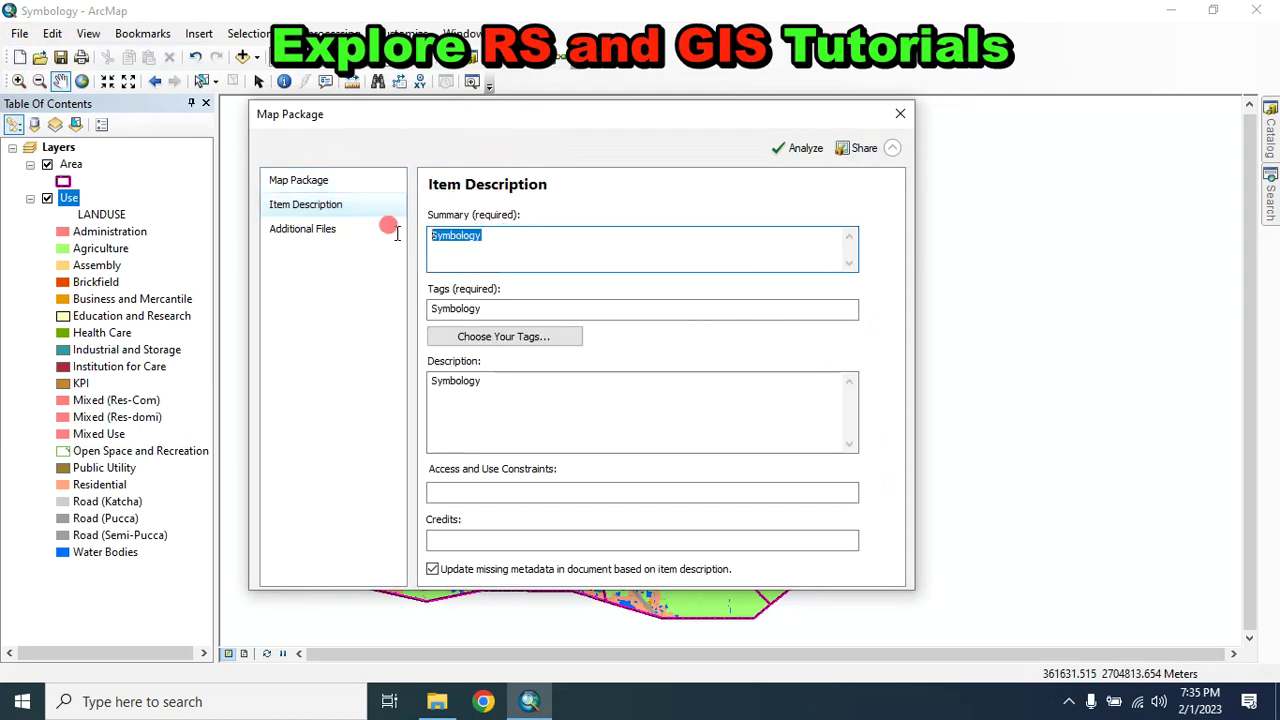
{"action": "left_click_drag", "start_coordinate": [493, 238], "coordinate": [394, 223]}
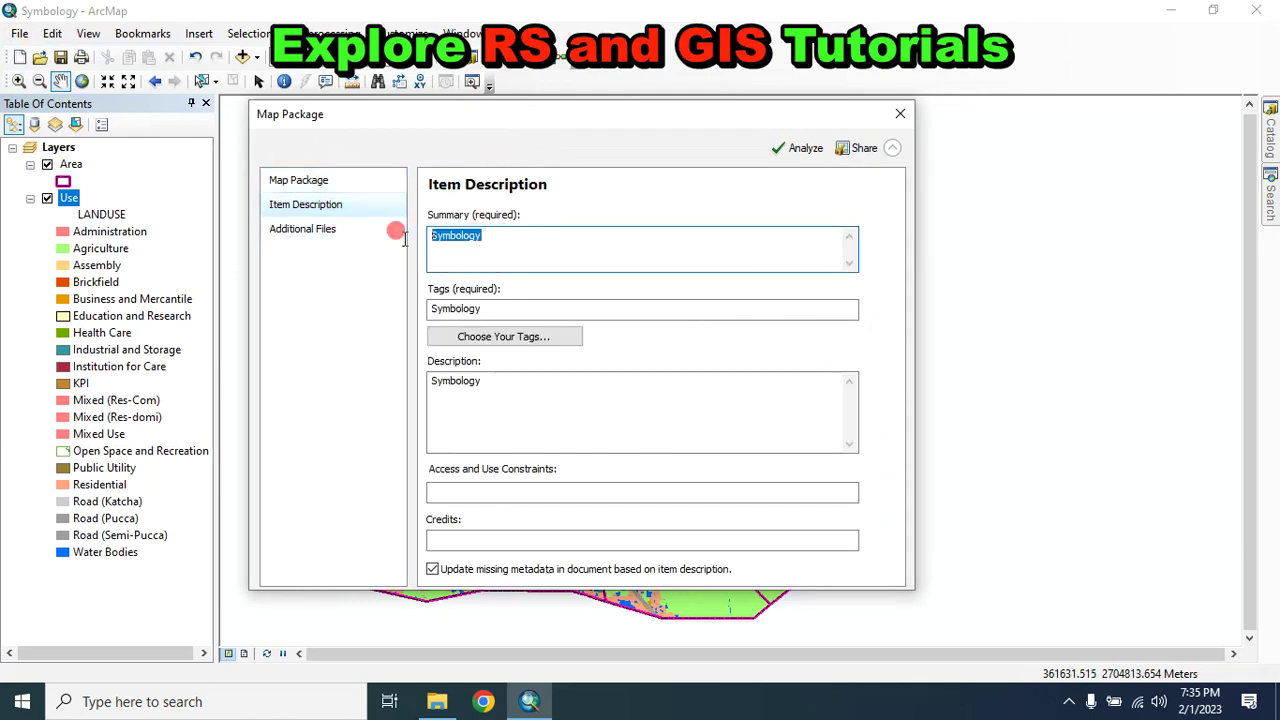
{"action": "double_click", "coordinate": [443, 310]}
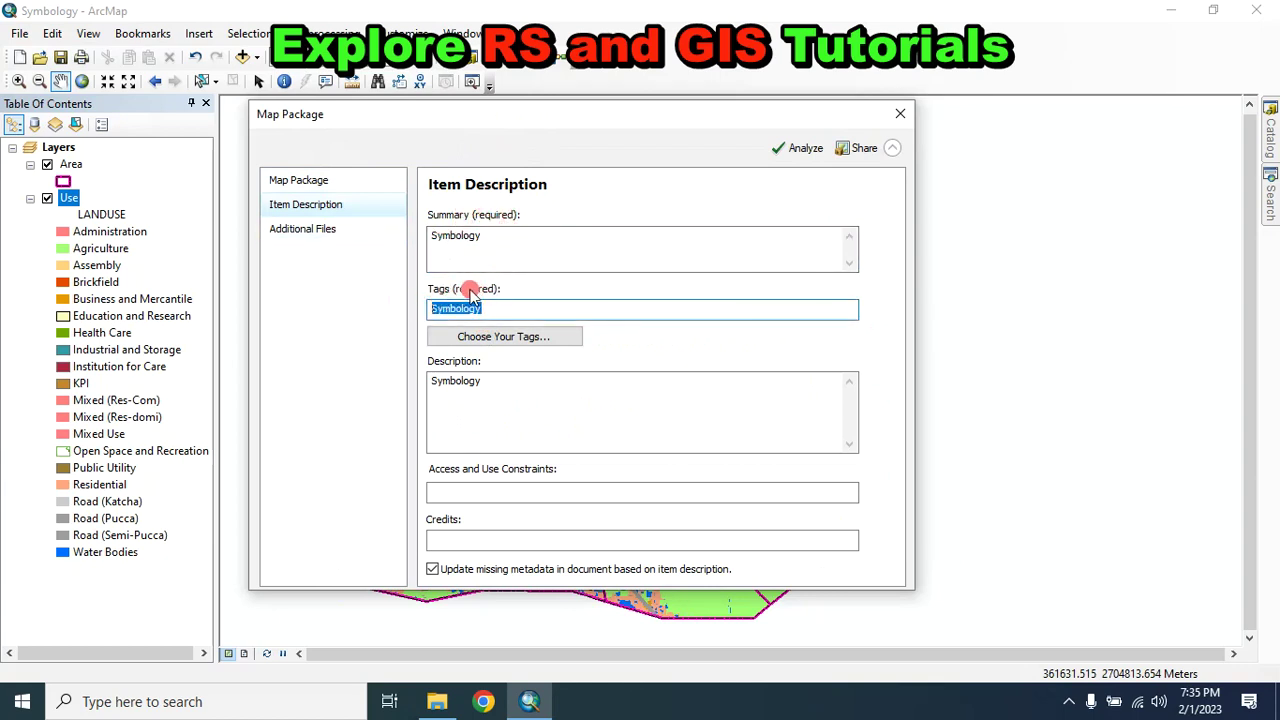
{"action": "left_click_drag", "start_coordinate": [493, 237], "coordinate": [405, 222]}
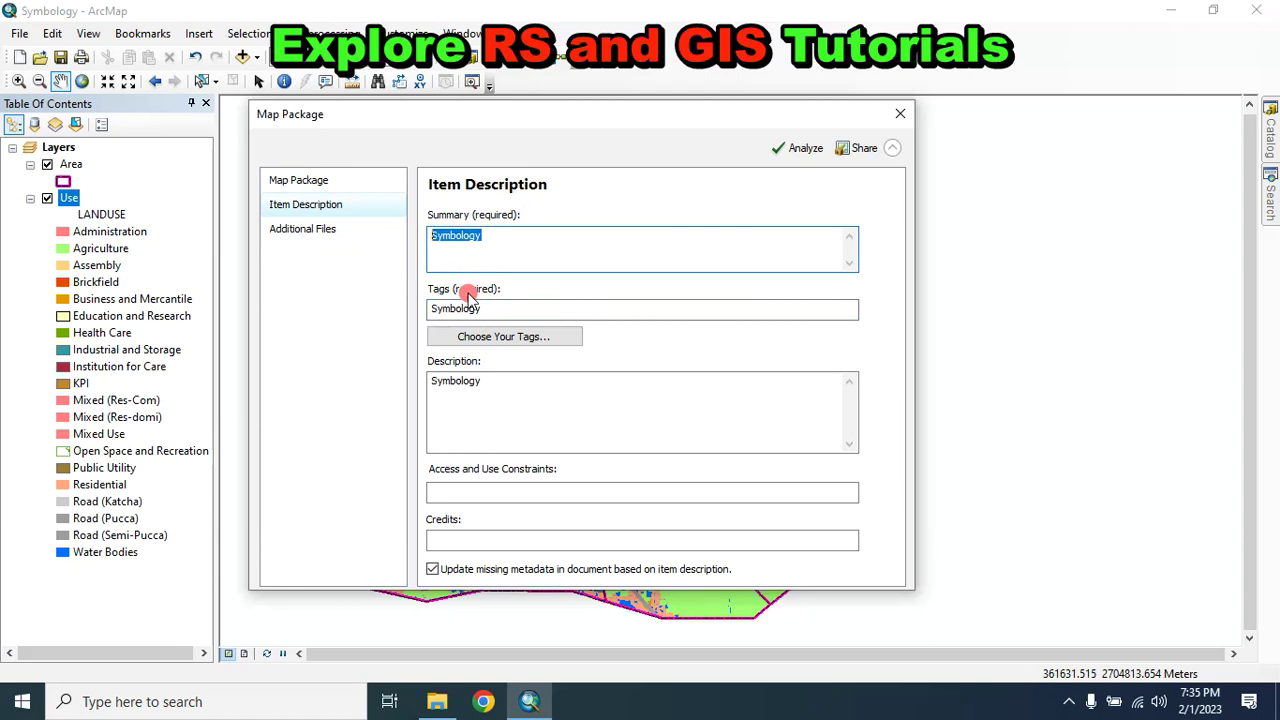
{"action": "left_click_drag", "start_coordinate": [485, 310], "coordinate": [411, 310]}
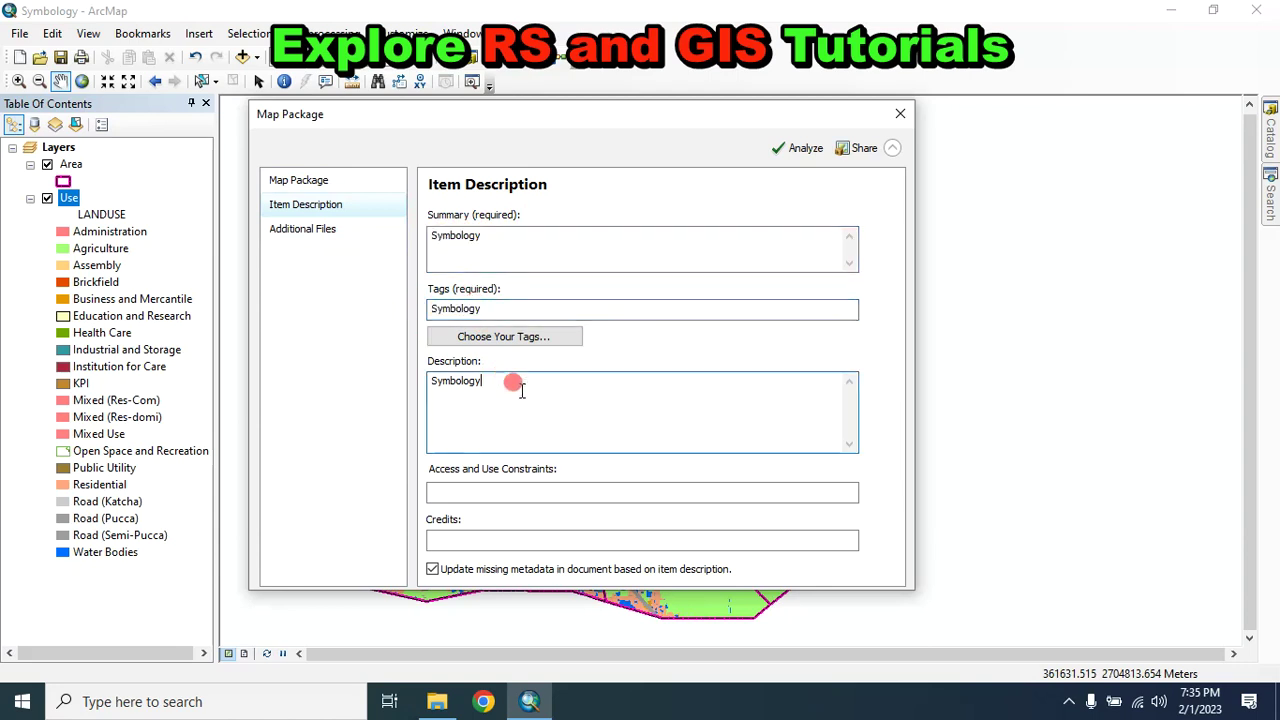
{"action": "left_click_drag", "start_coordinate": [512, 380], "coordinate": [424, 385]}
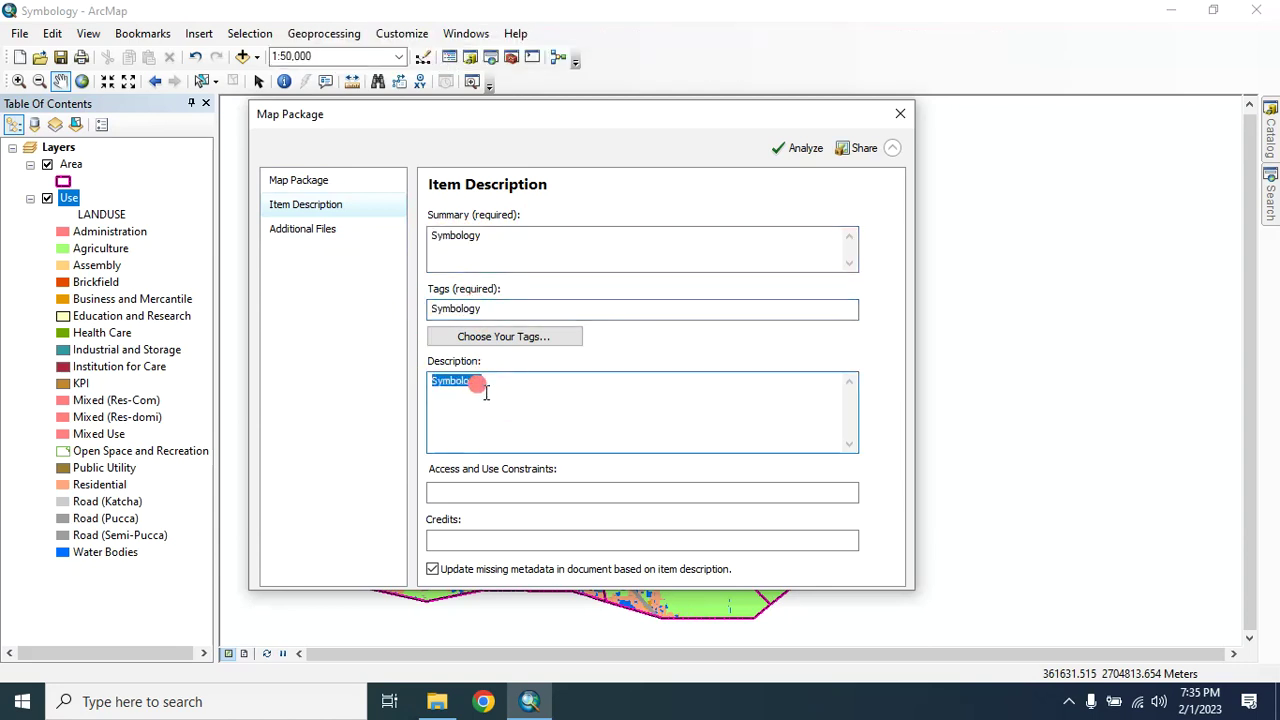
{"action": "left_click_drag", "start_coordinate": [534, 114], "coordinate": [541, 86]}
- Set the package to save as Symbology.mpk in E:\GIS_Practice\Symbology_Map
{"action": "left_click", "coordinate": [313, 207]}
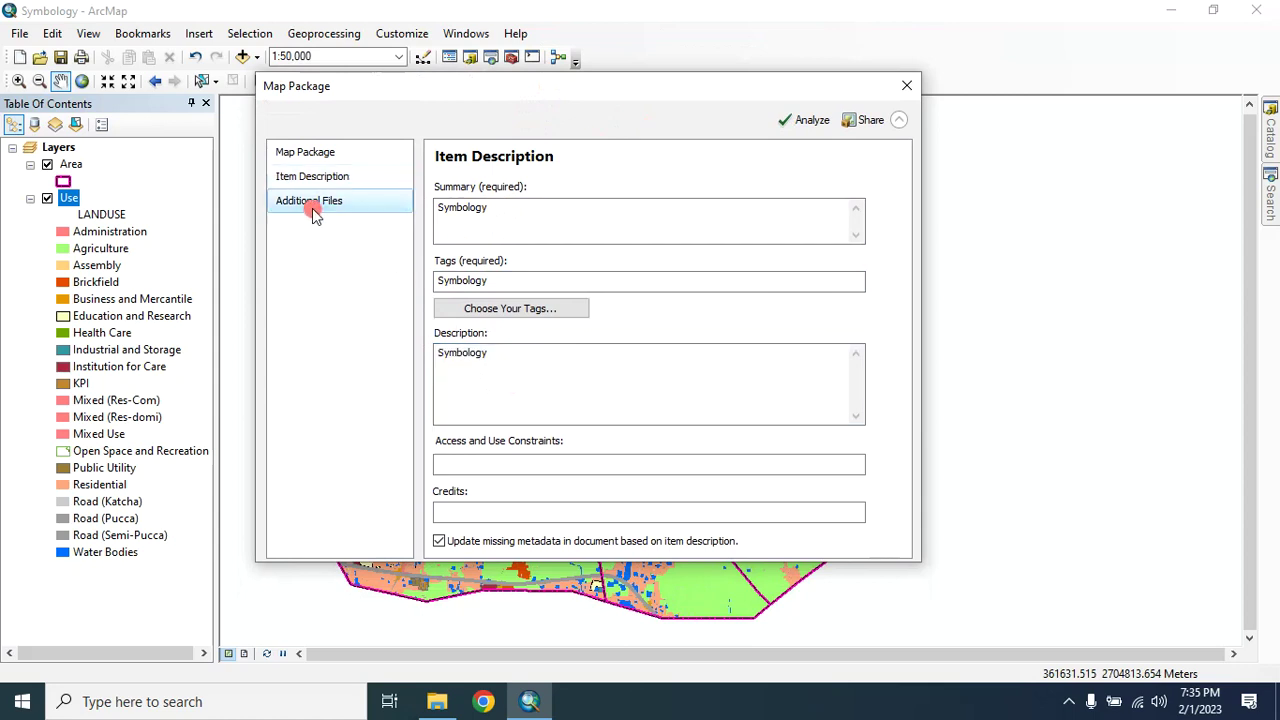
{"action": "left_click", "coordinate": [456, 243]}
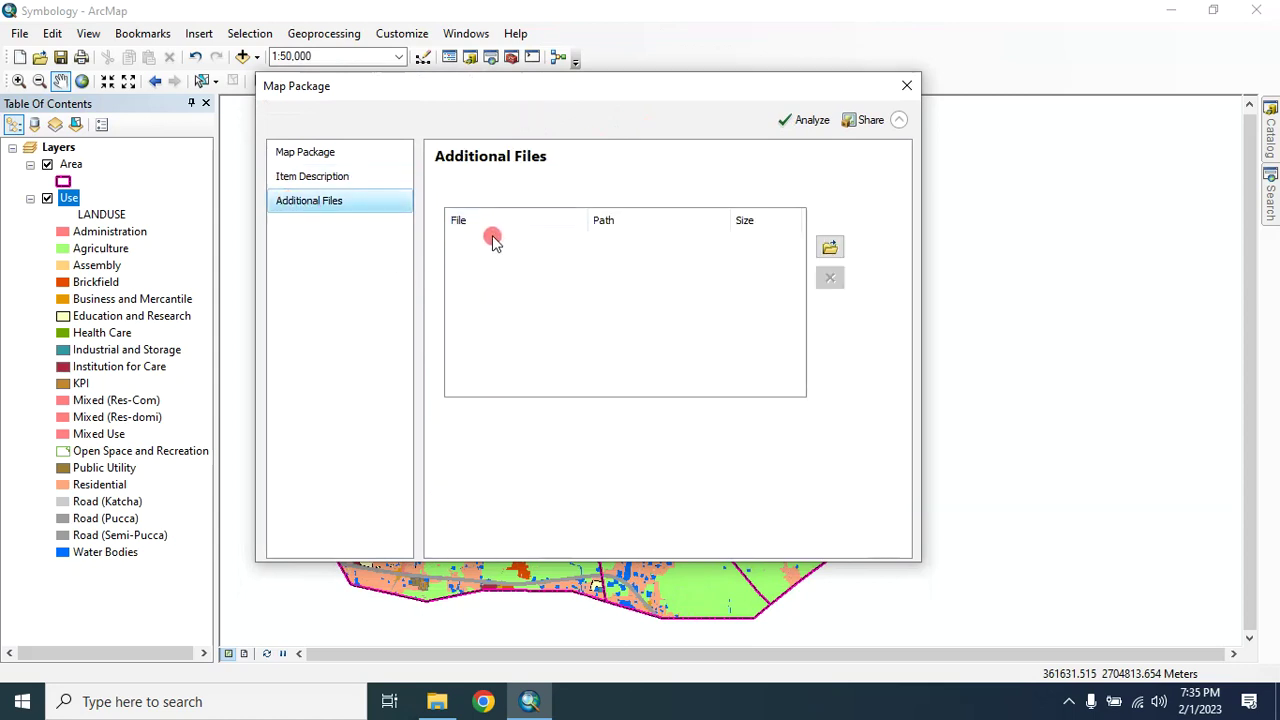
{"action": "left_click", "coordinate": [325, 176]}
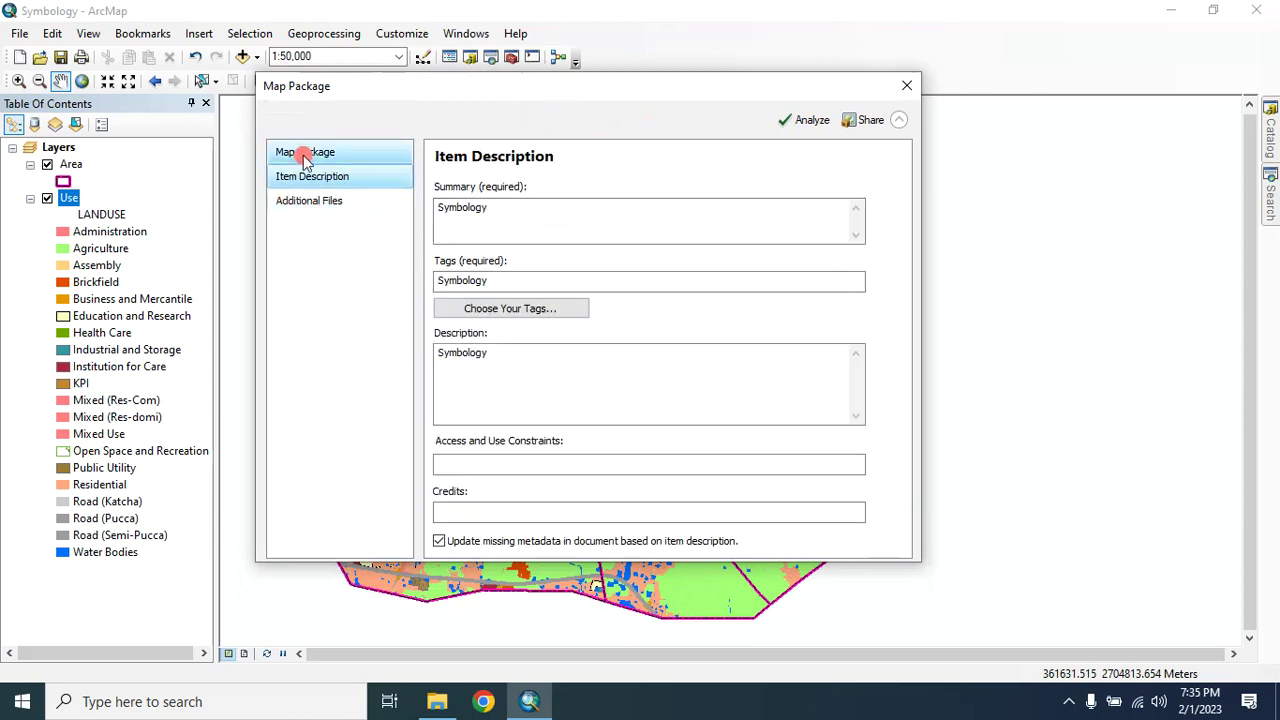
{"action": "left_click", "coordinate": [305, 152]}
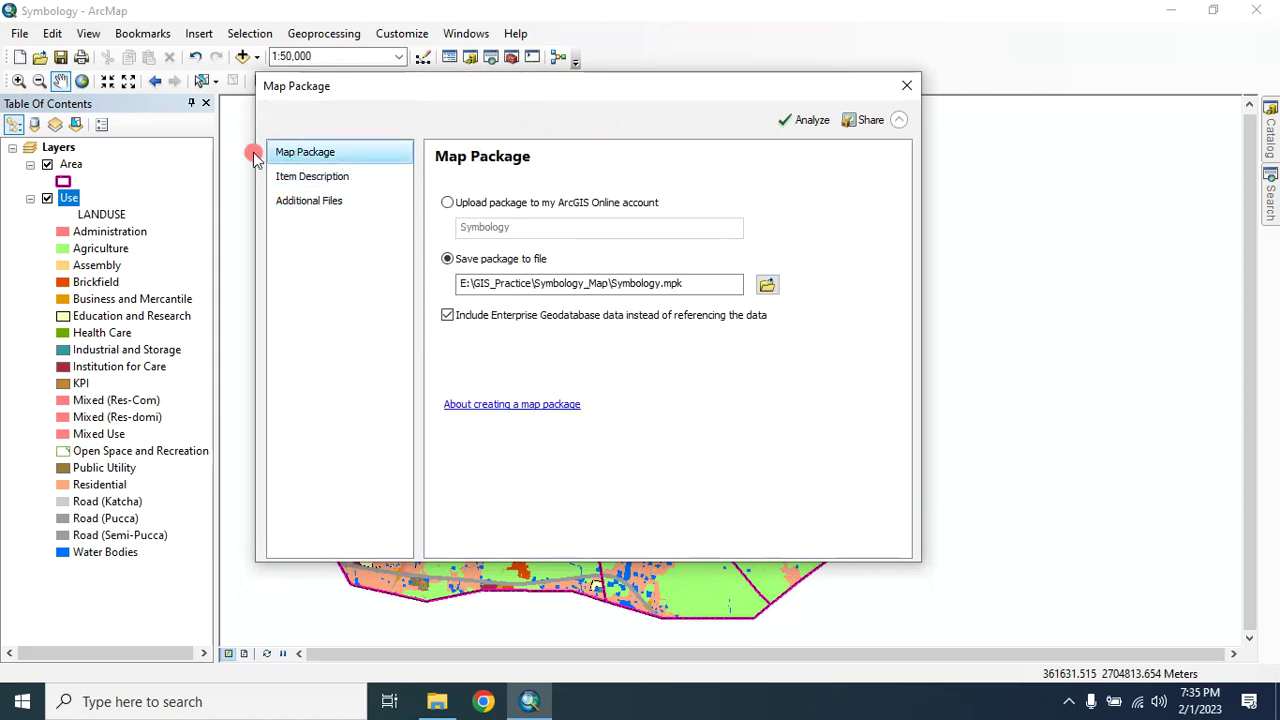
{"action": "left_click", "coordinate": [767, 286]}
{"action": "left_click_drag", "start_coordinate": [491, 134], "coordinate": [575, 142]}
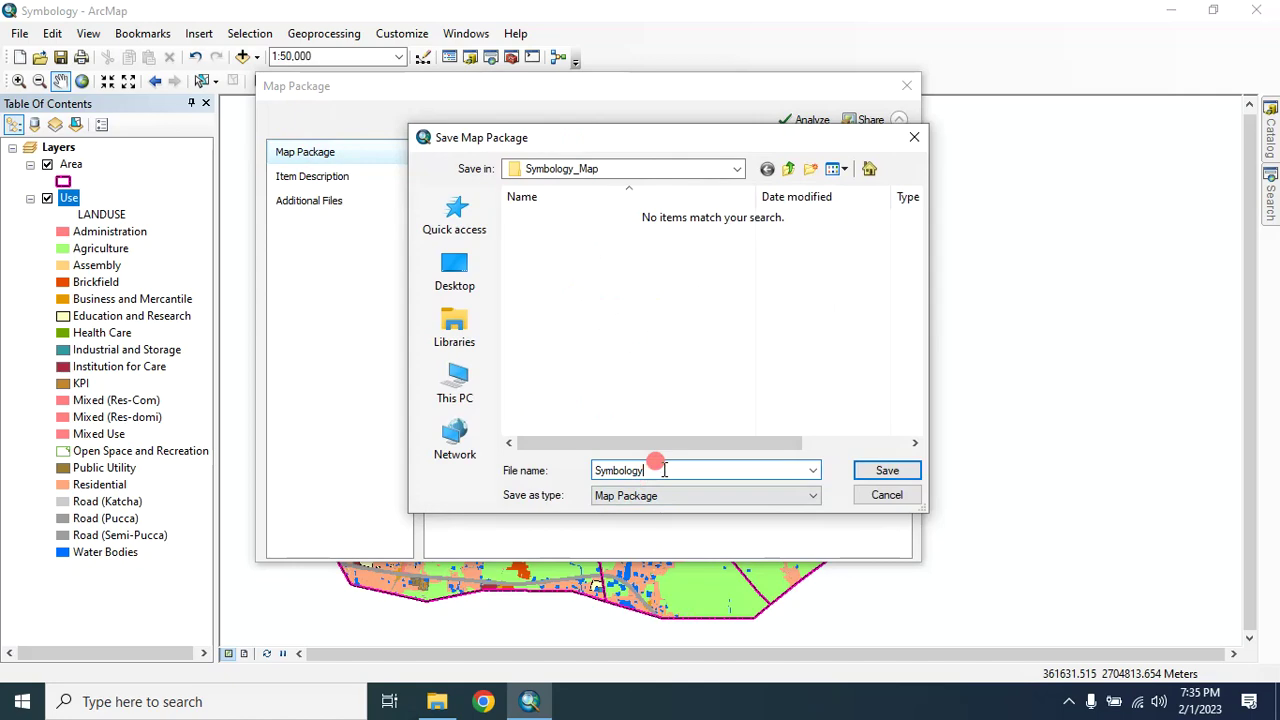
{"action": "left_click_drag", "start_coordinate": [664, 469], "coordinate": [550, 475]}
{"action": "left_click", "coordinate": [910, 140]}
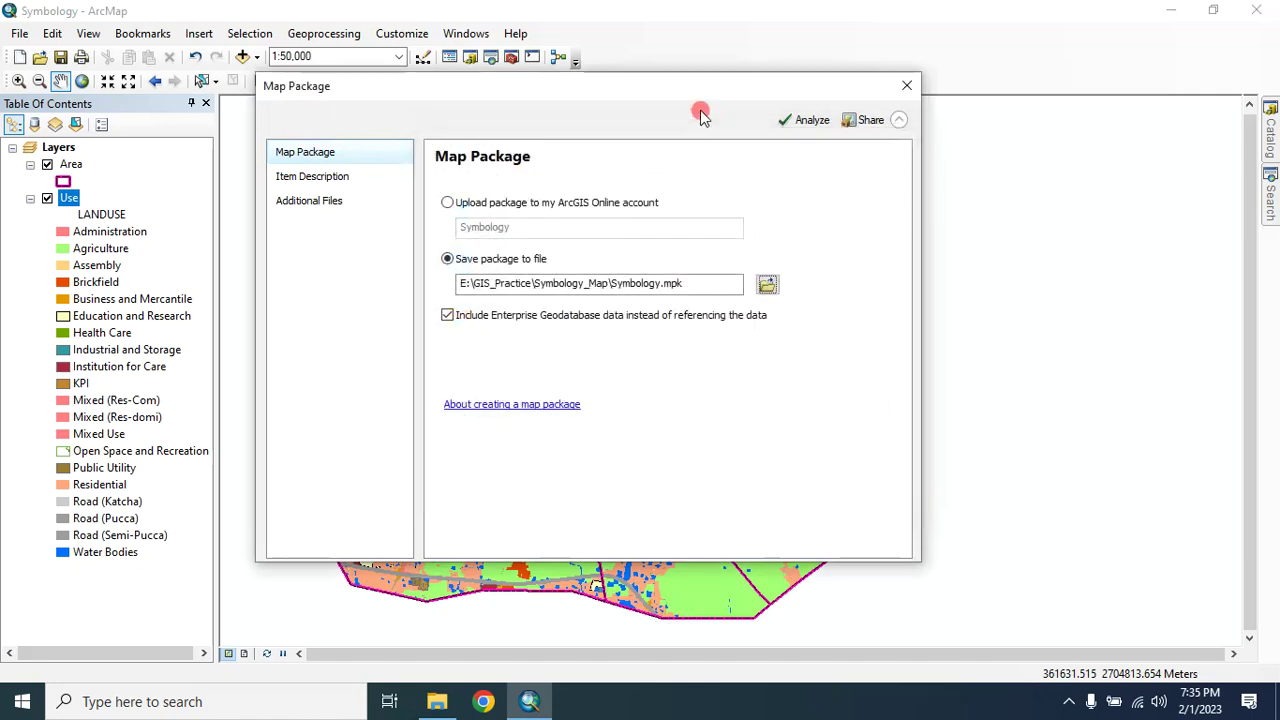
- Analyze the package, then share it, saving the map document to build Symbology.mpk
{"action": "left_click", "coordinate": [808, 116]}
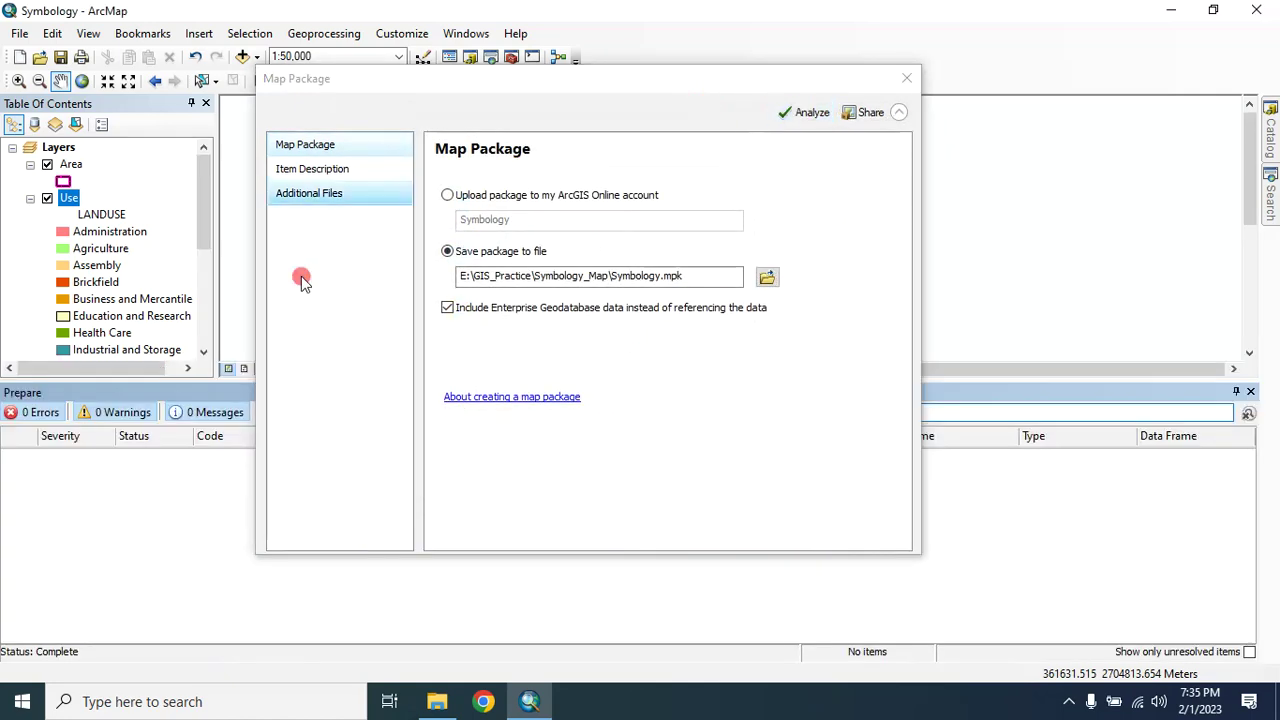
{"action": "left_click_drag", "start_coordinate": [455, 78], "coordinate": [606, 80]}
{"action": "left_click", "coordinate": [908, 100]}
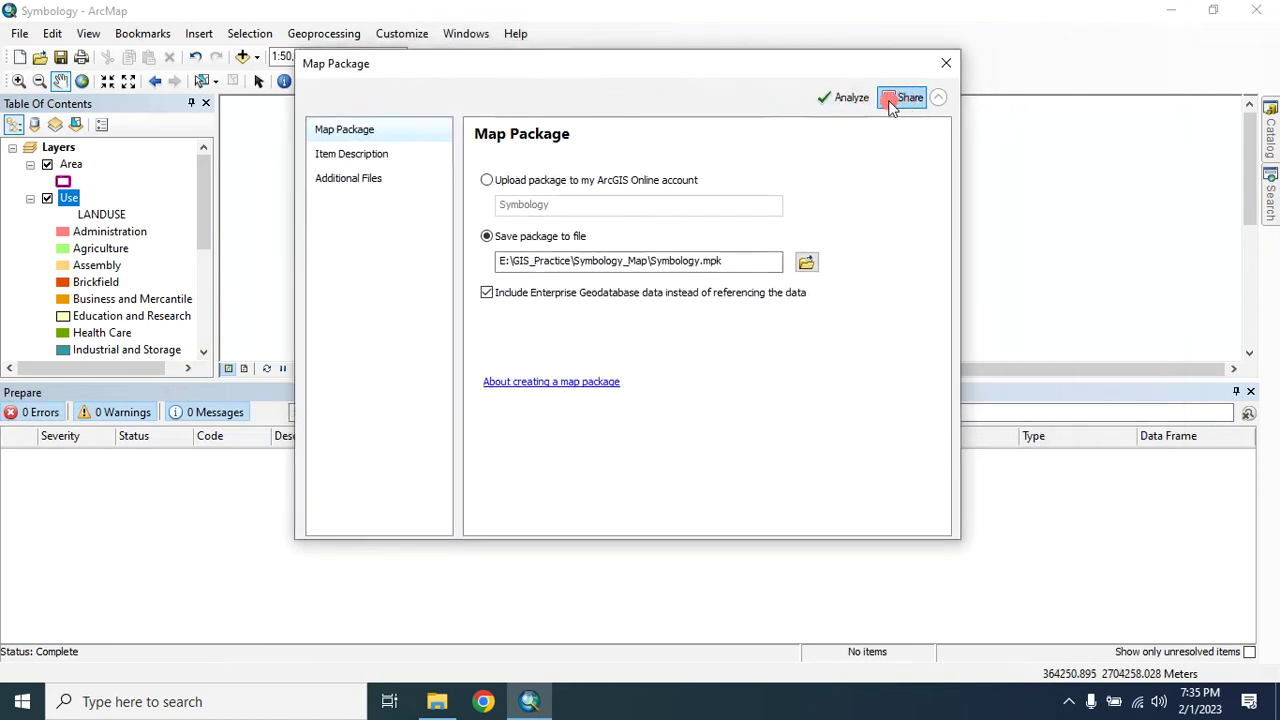
{"action": "left_click", "coordinate": [900, 102]}
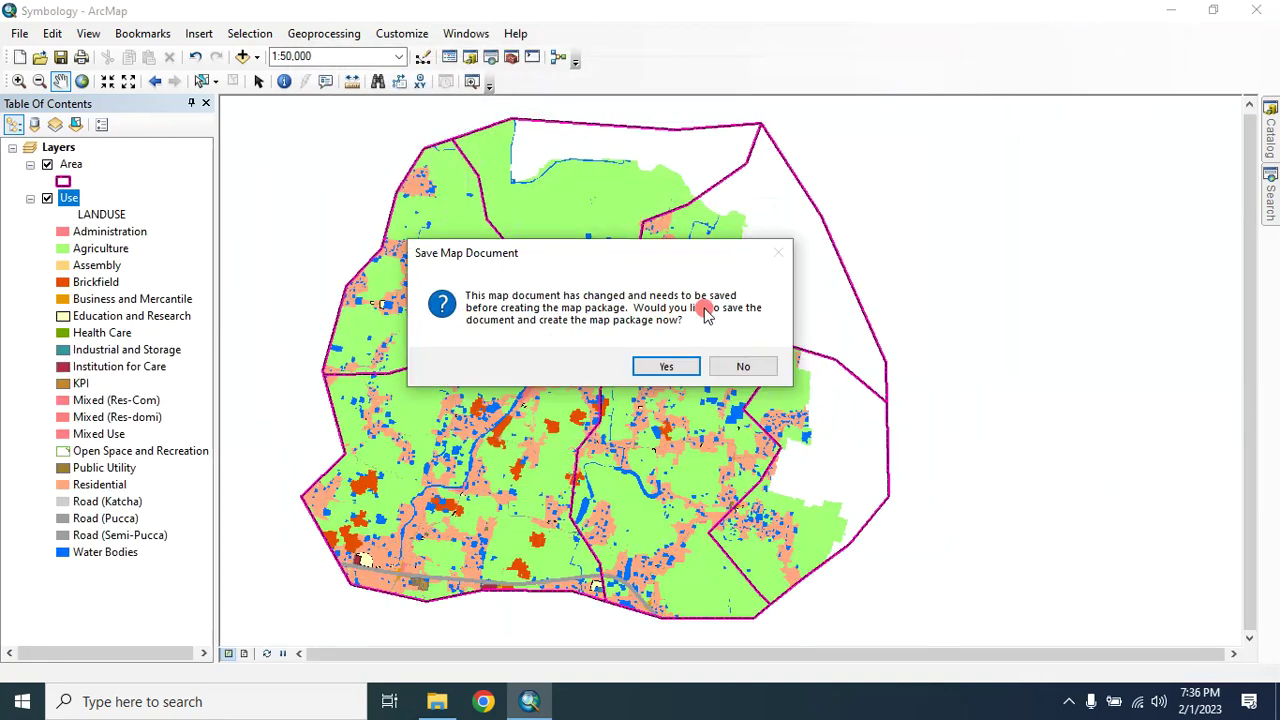
{"action": "left_click", "coordinate": [667, 368]}
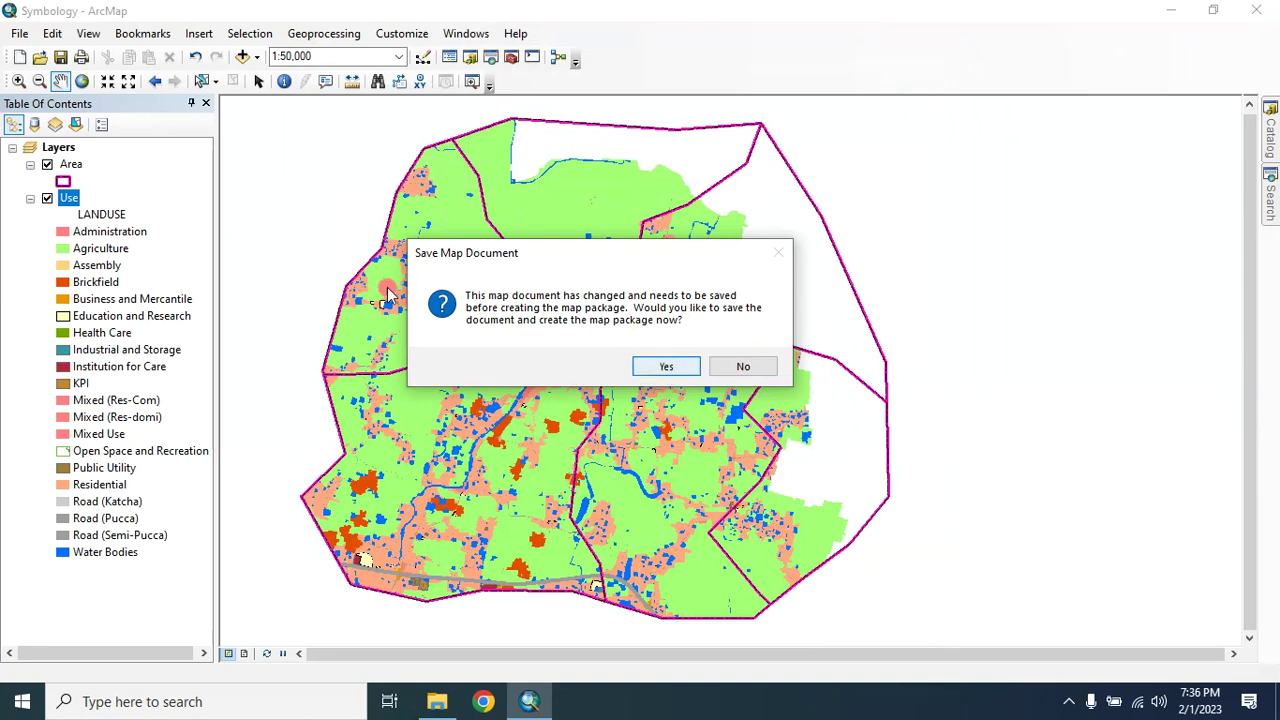
{"action": "left_click", "coordinate": [658, 367]}
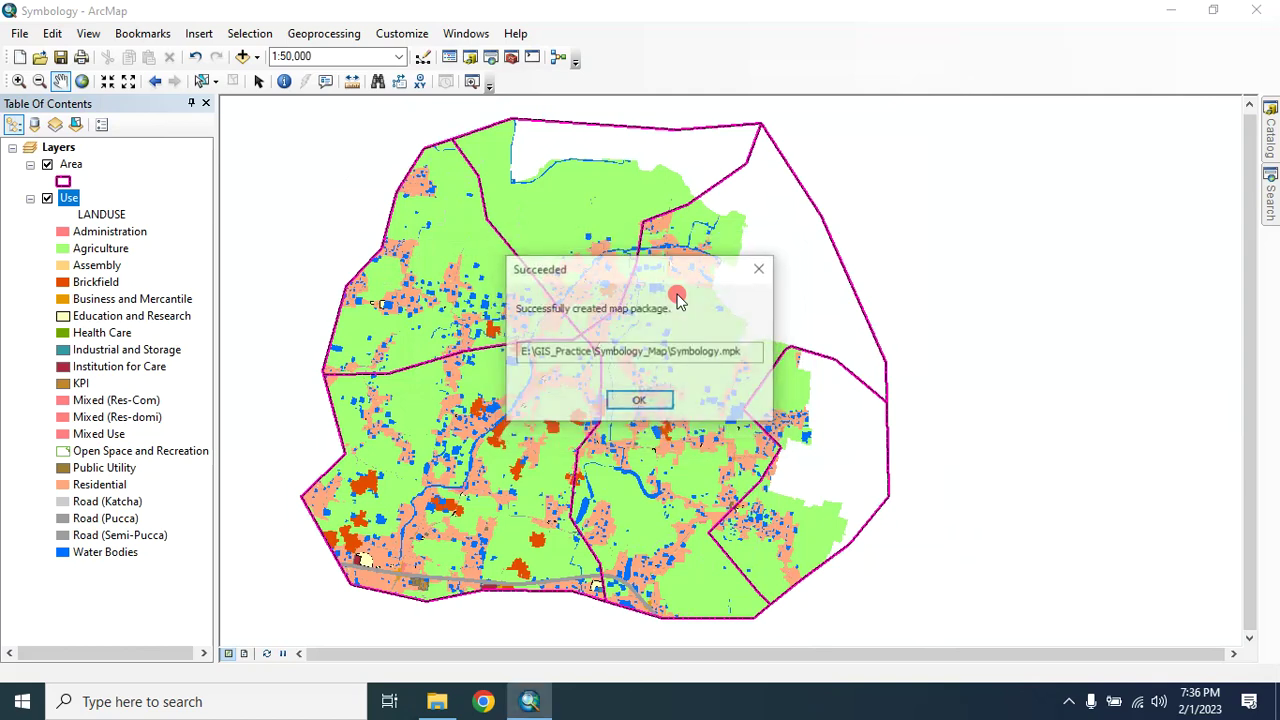
{"action": "left_click", "coordinate": [657, 400]}
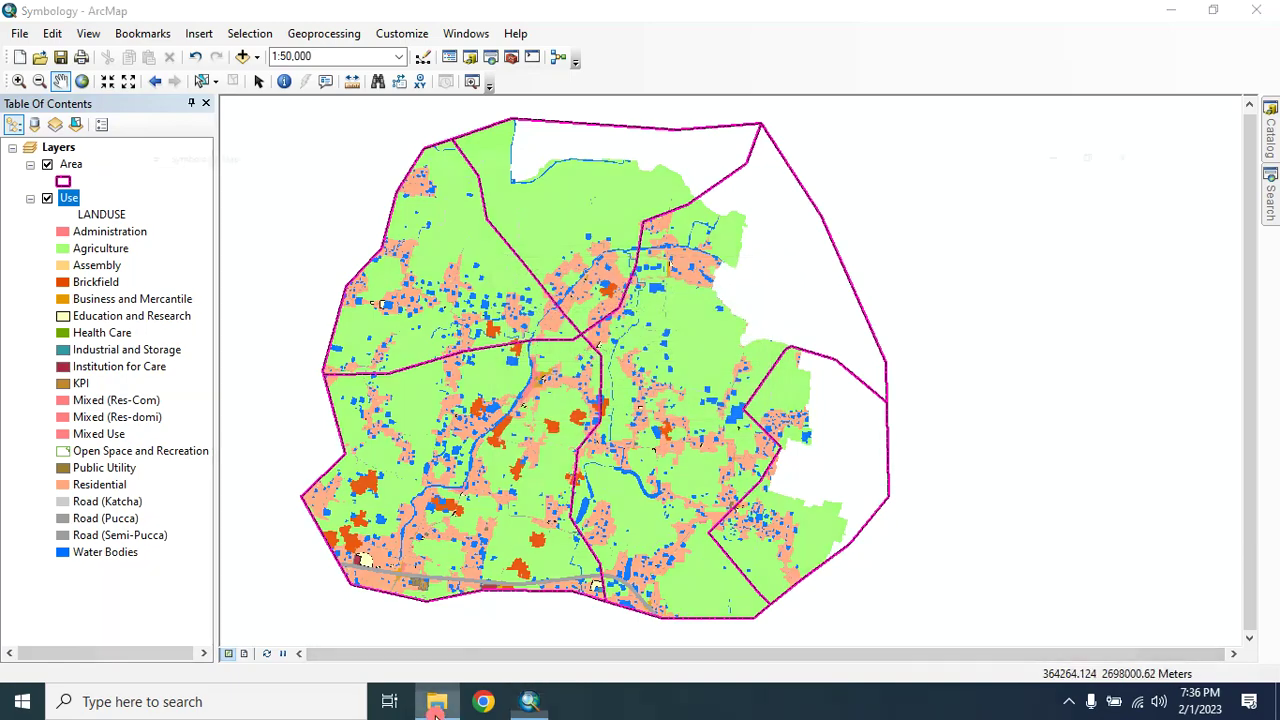
- Close ArcMap and open Symbology.mpk from the Symbology_Map folder in File Explorer
{"action": "left_click", "coordinate": [438, 700]}
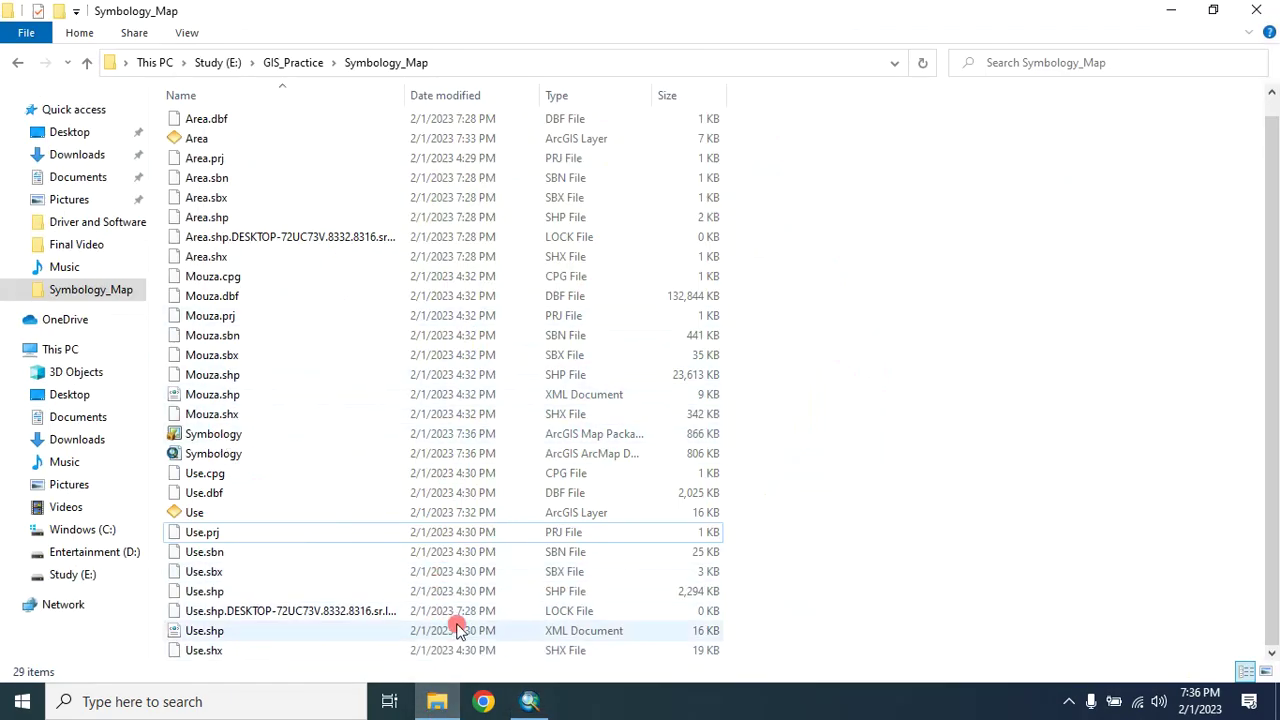
{"action": "left_click", "coordinate": [529, 700]}
{"action": "left_click", "coordinate": [1260, 14]}
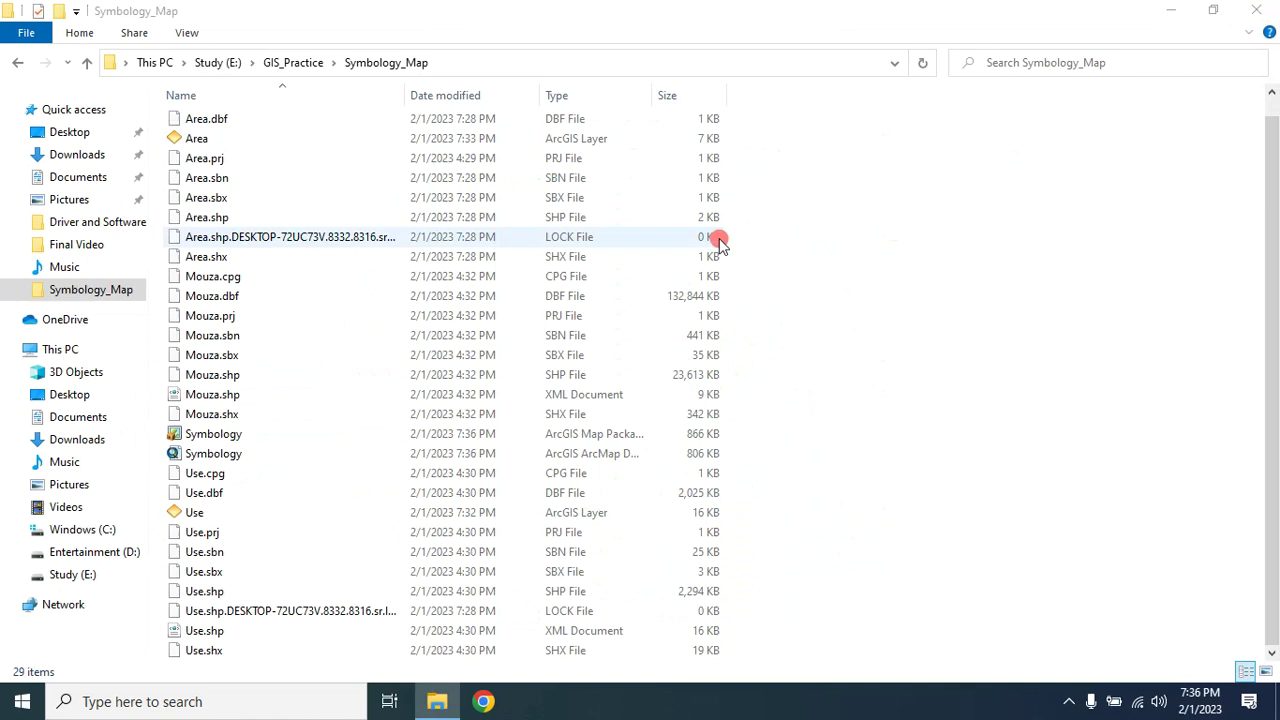
{"action": "left_click", "coordinate": [216, 440]}
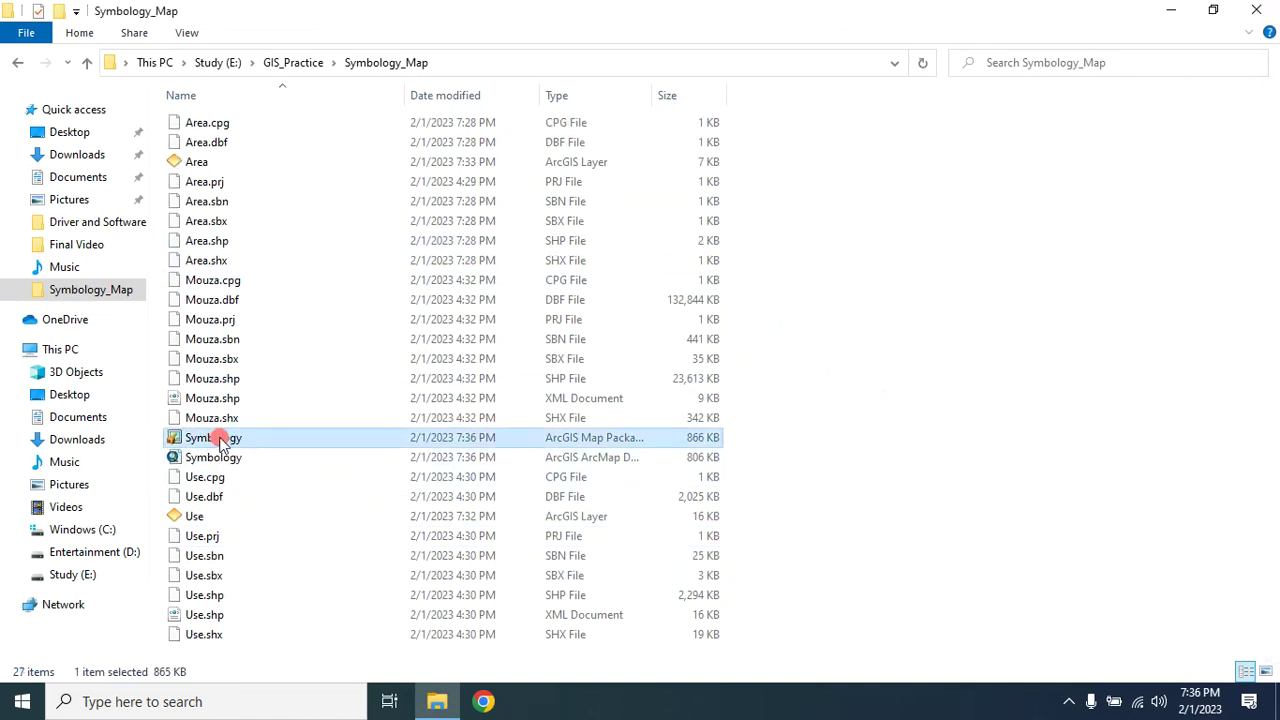
{"action": "double_click", "coordinate": [220, 443]}
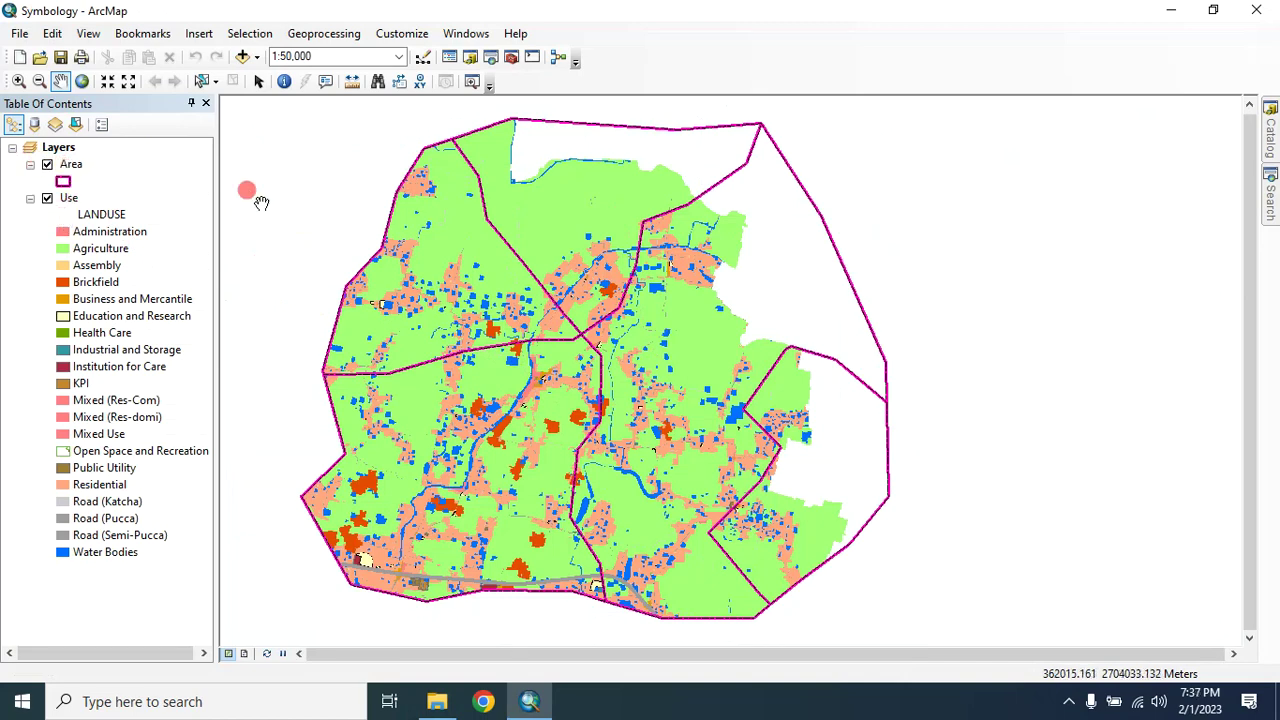
{"action": "left_click_drag", "start_coordinate": [574, 386], "coordinate": [610, 412]}
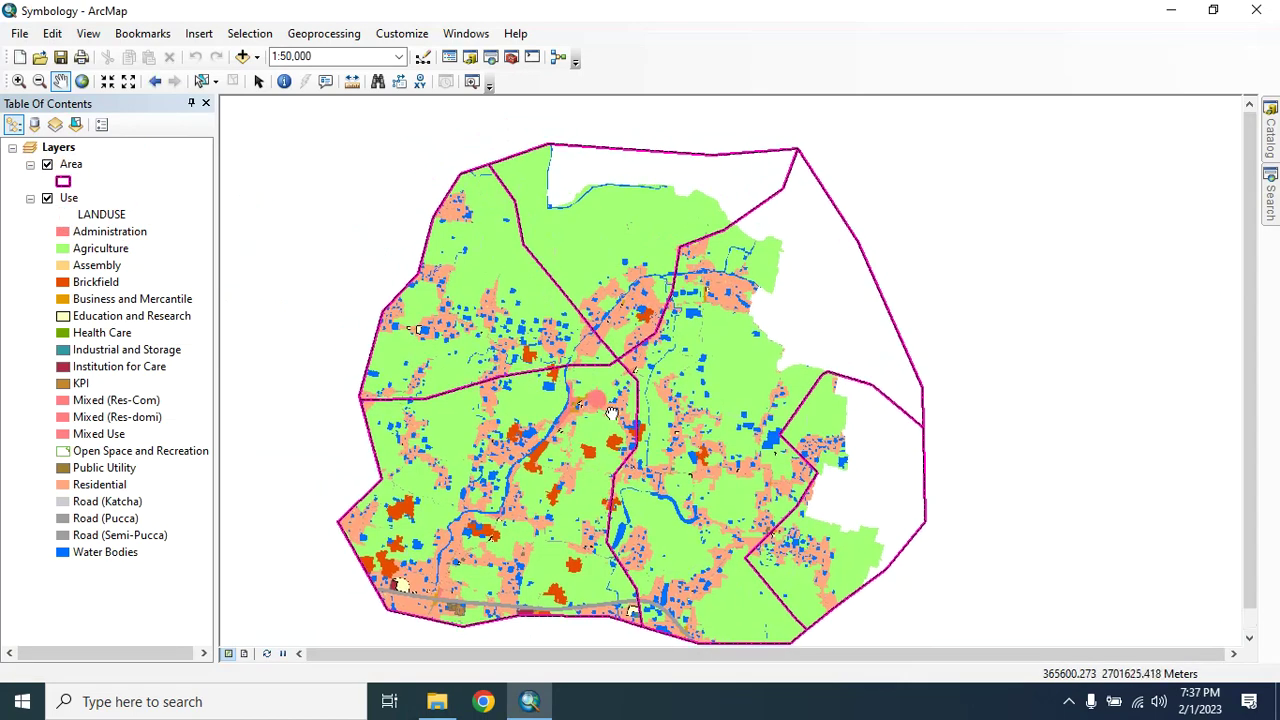
{"action": "left_click", "coordinate": [1171, 10]}
{"action": "left_click", "coordinate": [205, 440]}
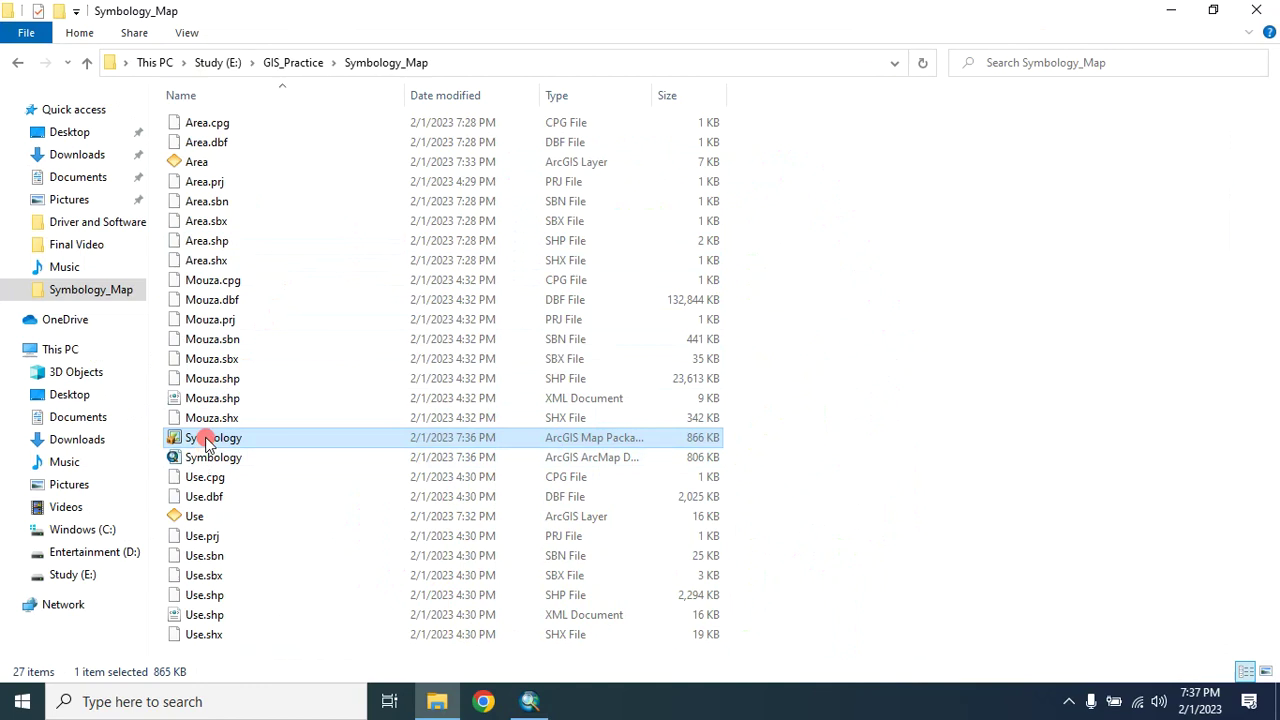
{"action": "mouse_move", "coordinate": [212, 438]}
{"action": "left_mouse_down"}
{"action": "mouse_move", "coordinate": [206, 423]}
{"action": "mouse_move", "coordinate": [220, 437]}
{"action": "mouse_move", "coordinate": [349, 391]}
{"action": "mouse_move", "coordinate": [218, 443]}
{"action": "left_mouse_up"}
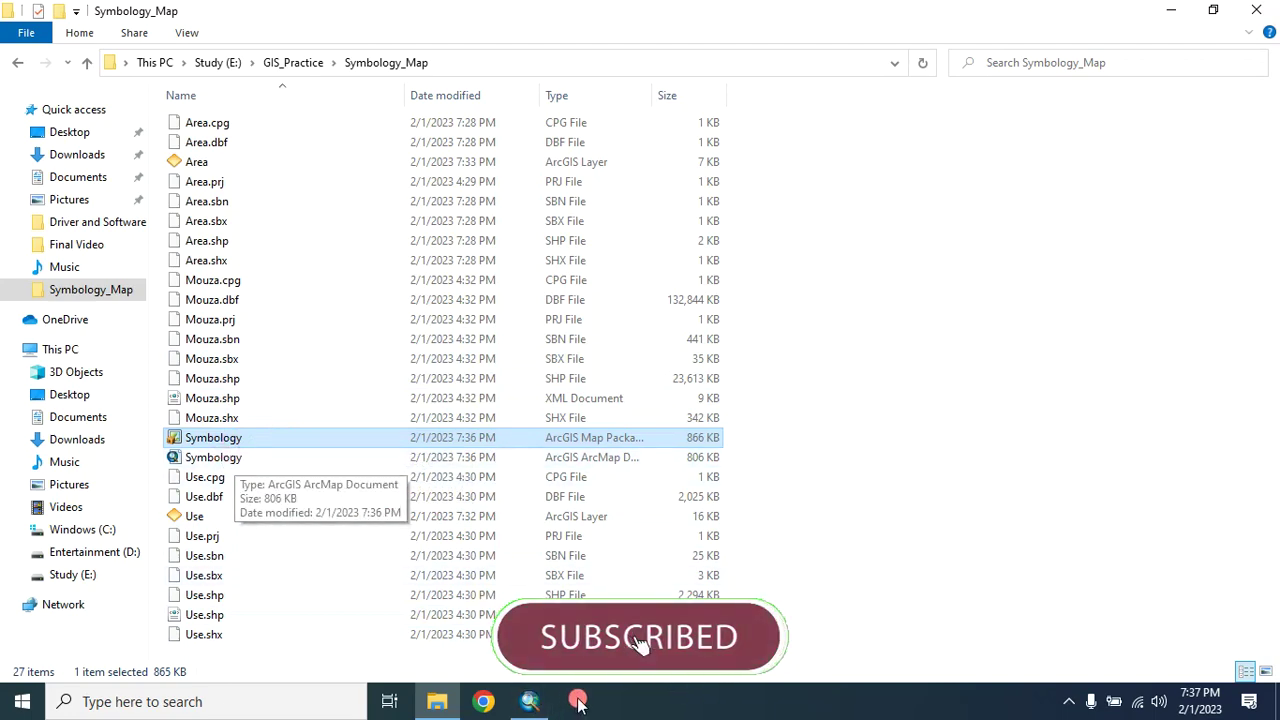
{"action": "left_click", "coordinate": [532, 700]}
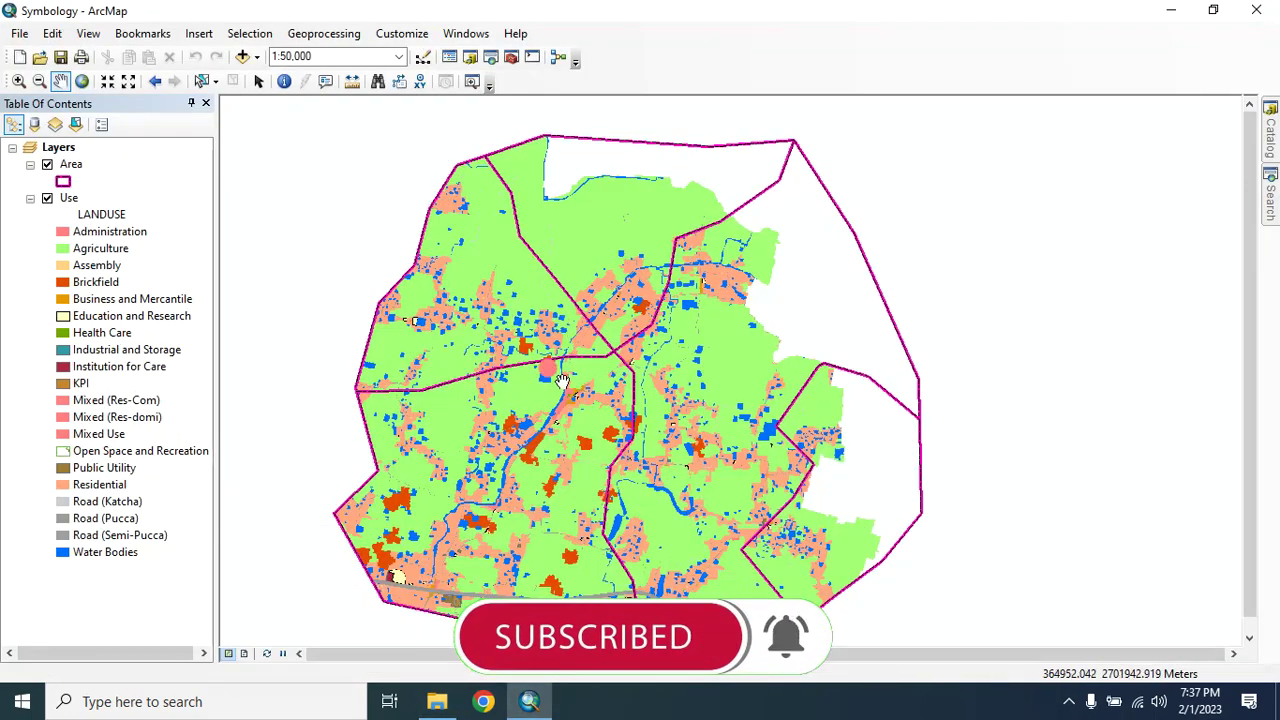
{"action": "left_click_drag", "start_coordinate": [562, 381], "coordinate": [537, 367]}
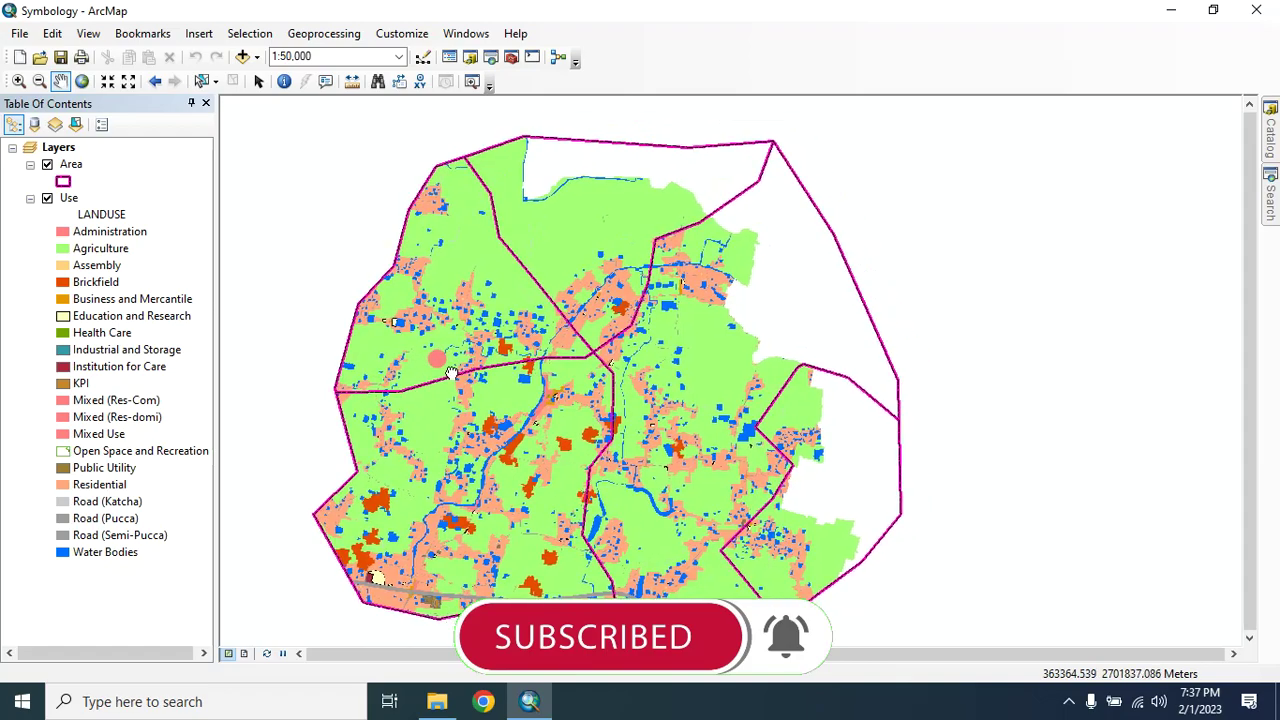